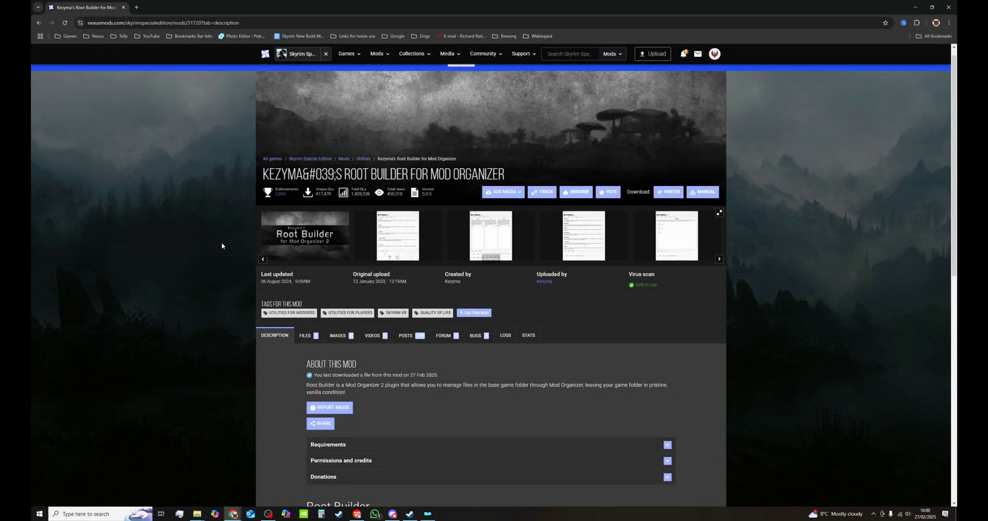
Review the description of Kezyma's Root Builder for Mod Organizer and open the mod's files list
{"action": "scroll", "coordinate": [221, 245], "scroll_direction": "down", "scroll_amount": 3}
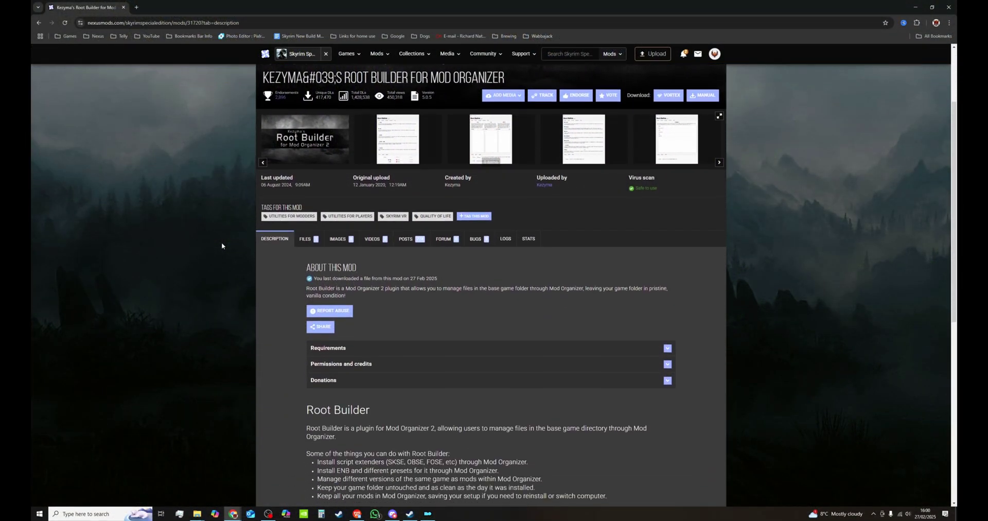
{"action": "scroll", "coordinate": [222, 246], "scroll_direction": "up", "scroll_amount": 1}
{"action": "scroll", "coordinate": [222, 246], "scroll_direction": "down", "scroll_amount": 3}
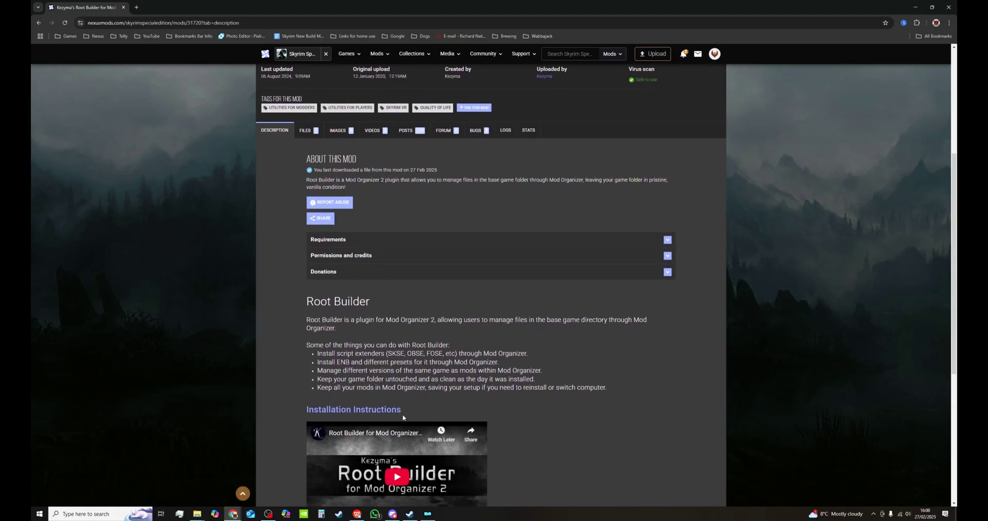
{"action": "scroll", "coordinate": [323, 335], "scroll_direction": "up", "scroll_amount": 4}
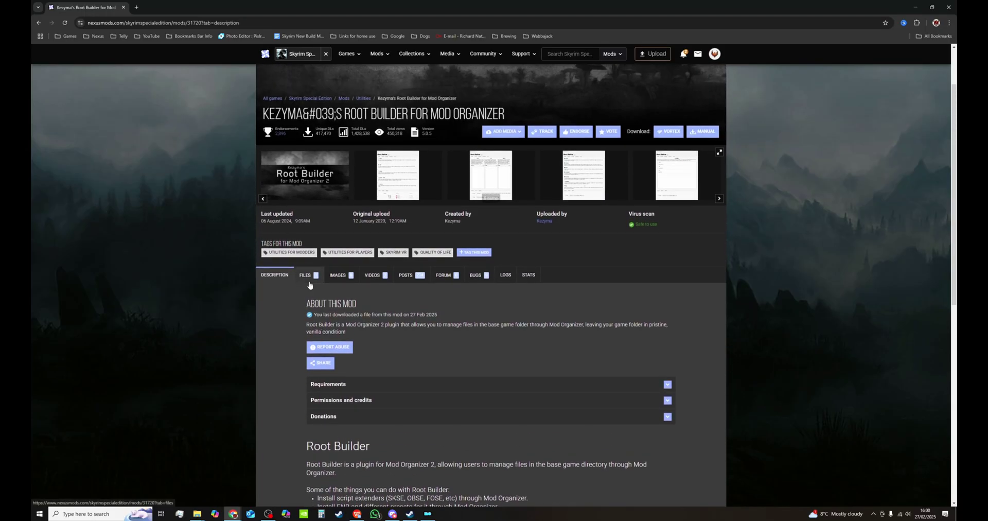
{"action": "left_click", "coordinate": [308, 278]}
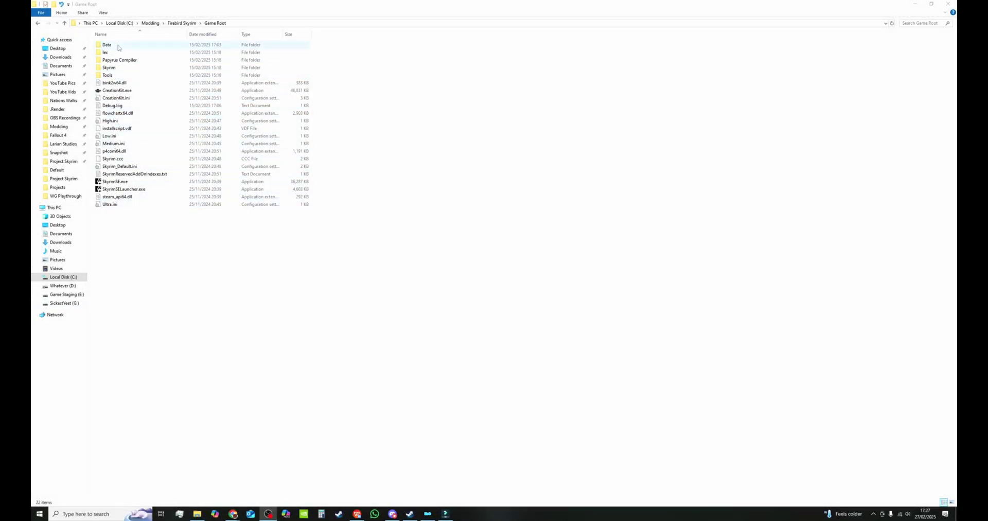
Copy the rootbuilder folder from the Root Builder 5.0.5 archive into Firebird Skyrim's plugins folder, skipping files that already exist
{"action": "left_click", "coordinate": [114, 211]}
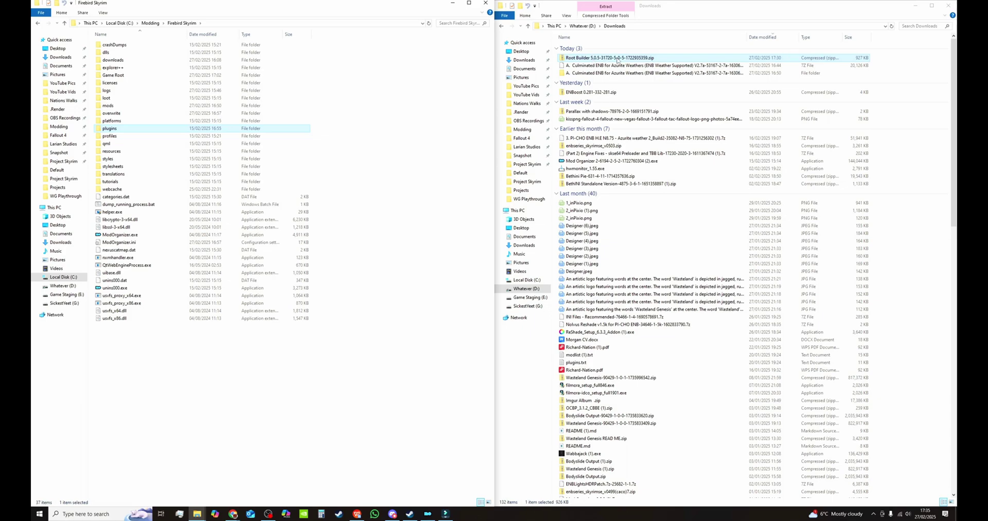
{"action": "double_click", "coordinate": [617, 59]}
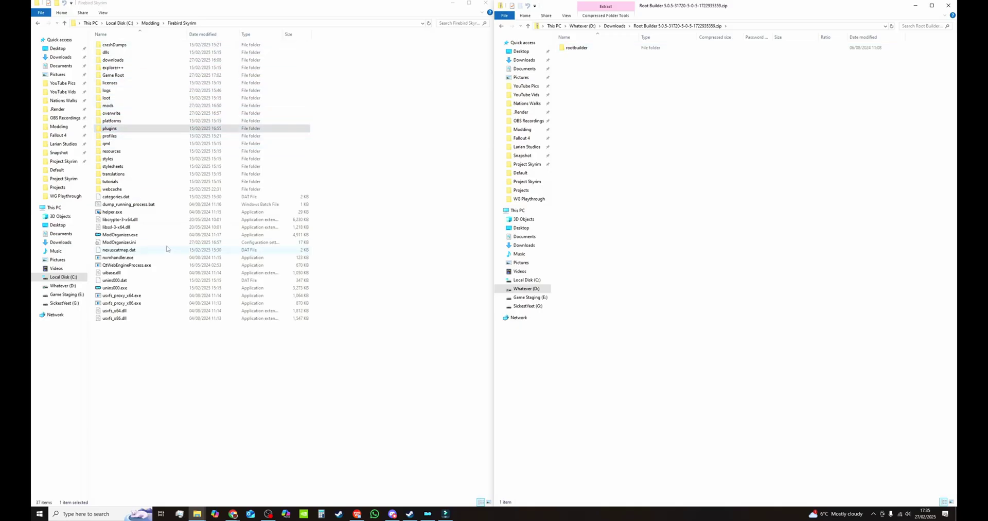
{"action": "double_click", "coordinate": [212, 130]}
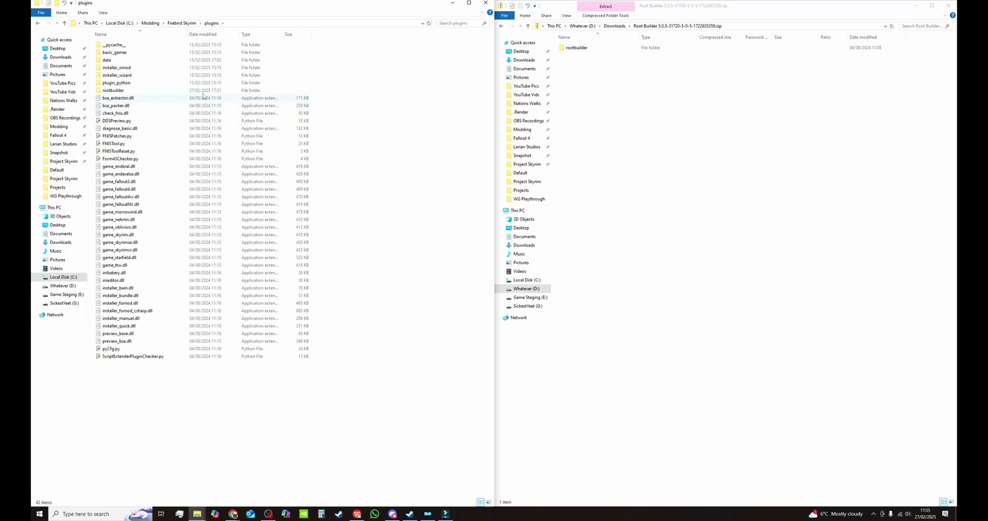
{"action": "left_click", "coordinate": [617, 48]}
{"action": "left_click_drag", "start_coordinate": [655, 50], "coordinate": [343, 110]}
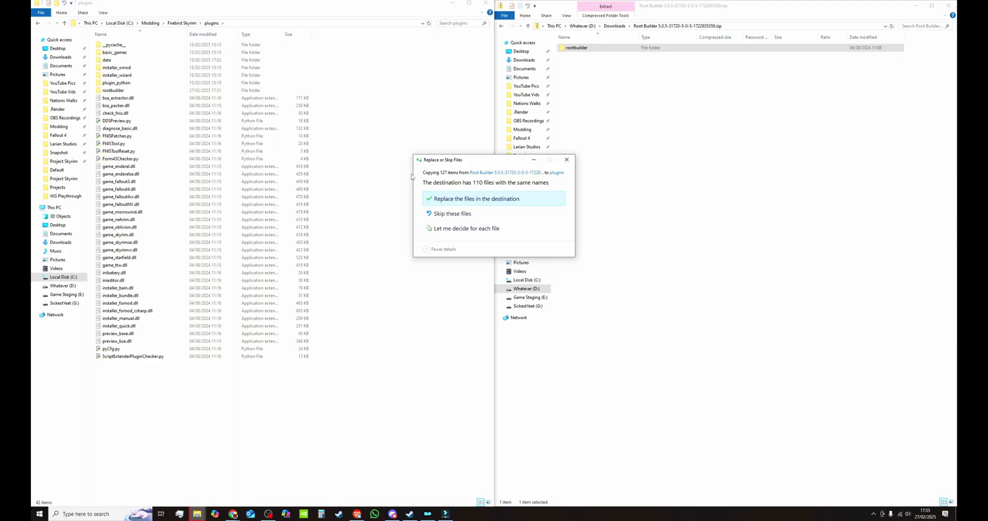
{"action": "left_click", "coordinate": [448, 215]}
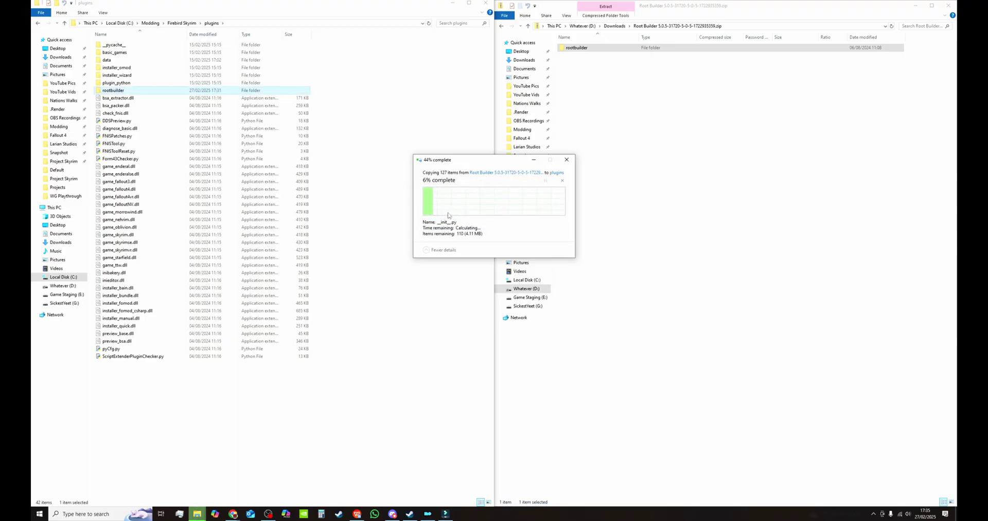
Verify the Root Builder installation by inspecting the copied rootbuilder folder and the Root Builder entry among Mod Organizer's tools
{"action": "double_click", "coordinate": [173, 91]}
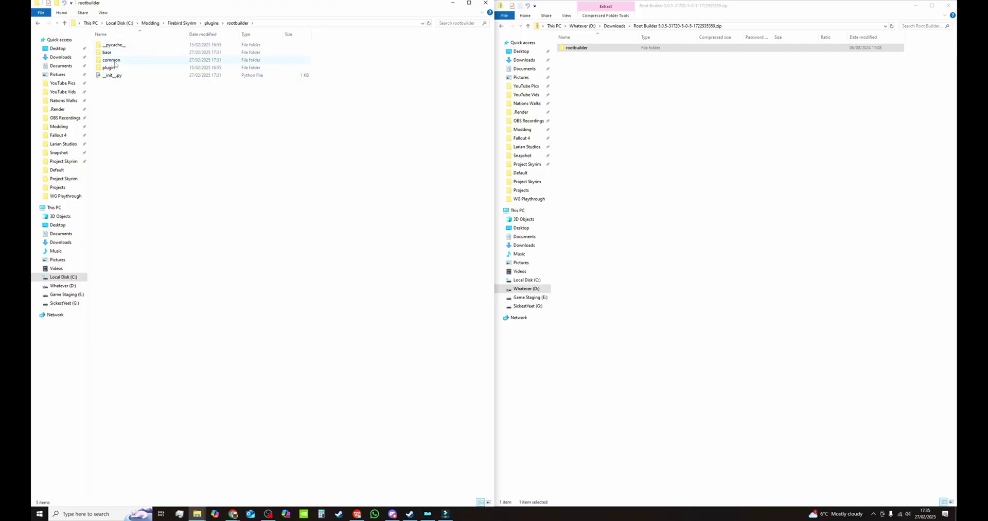
{"action": "left_click", "coordinate": [65, 23]}
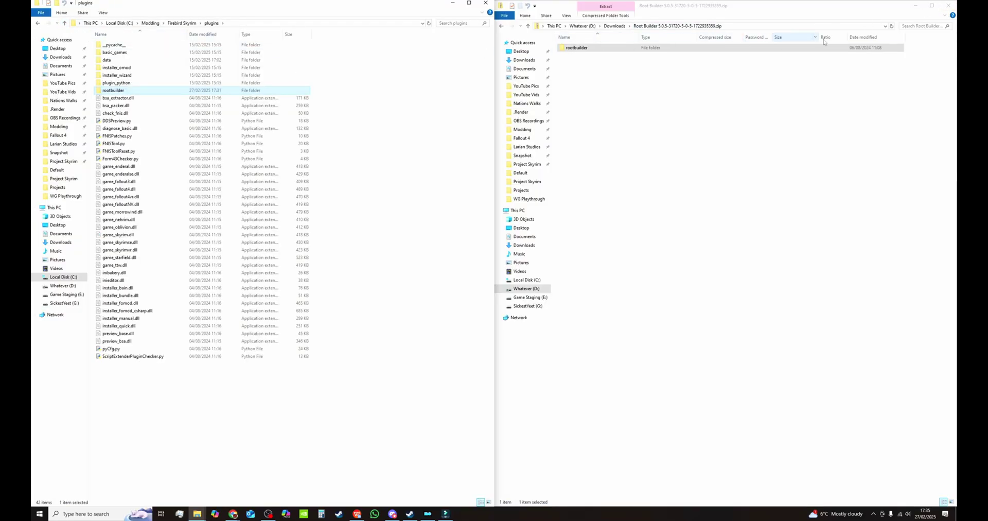
{"action": "left_click", "coordinate": [949, 7]}
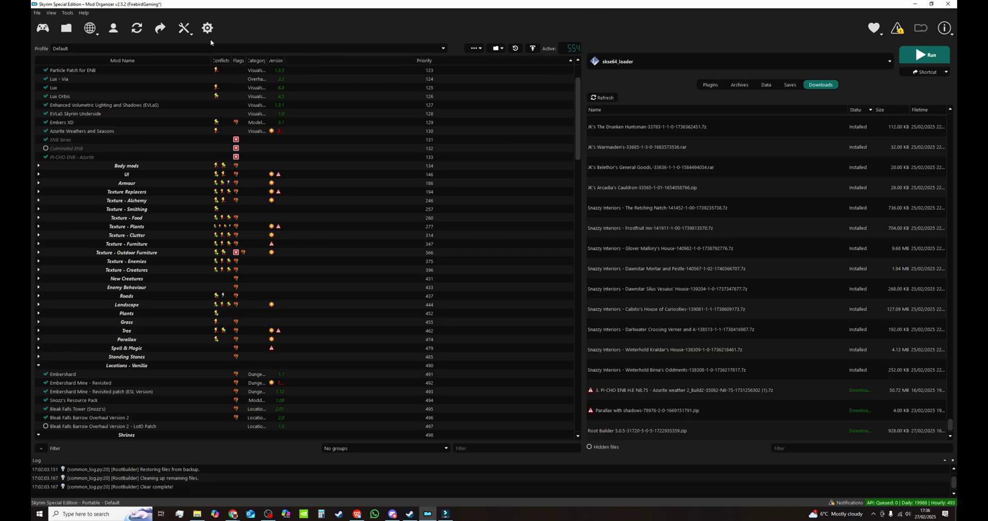
{"action": "left_click", "coordinate": [192, 34]}
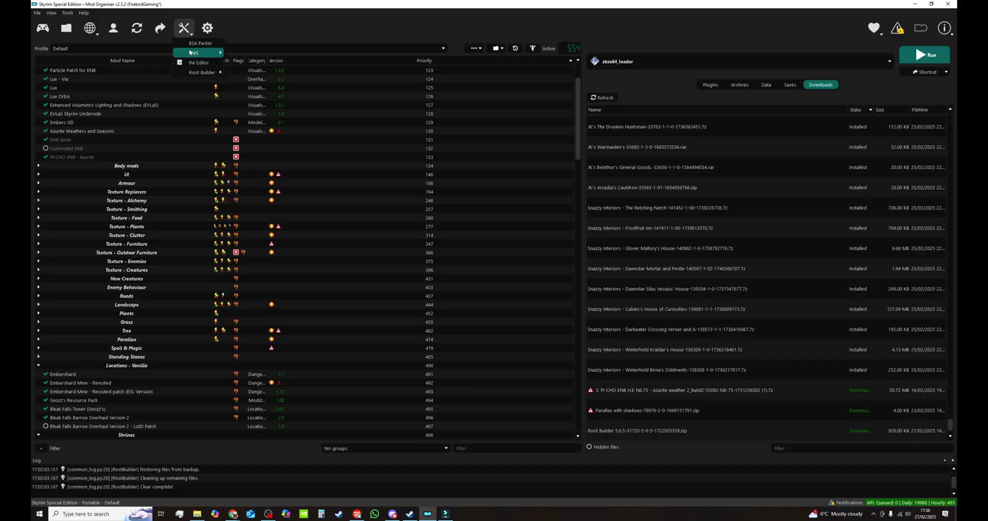
{"action": "mouse_move", "coordinate": [194, 74]}
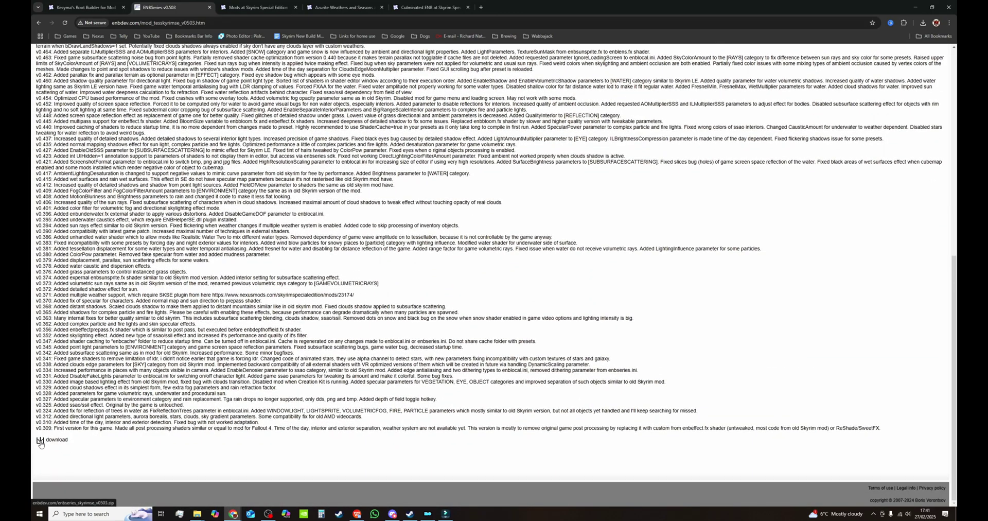
Download ENBSeries v0.503 and copy enbseries_skyrimse_v0503.zip from the Downloads folder into Firebird Skyrim's downloads folder
{"action": "left_click", "coordinate": [41, 441]}
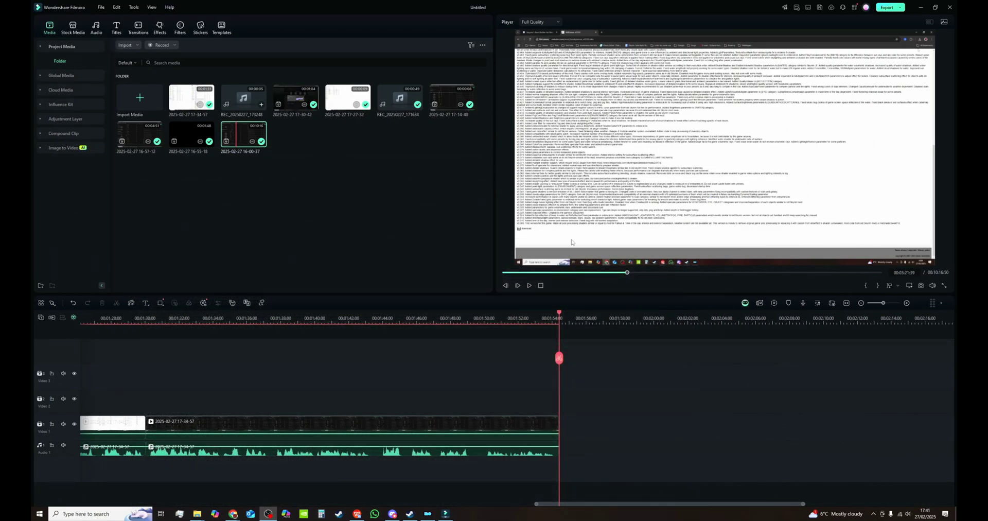
{"action": "mouse_move", "coordinate": [197, 513]}
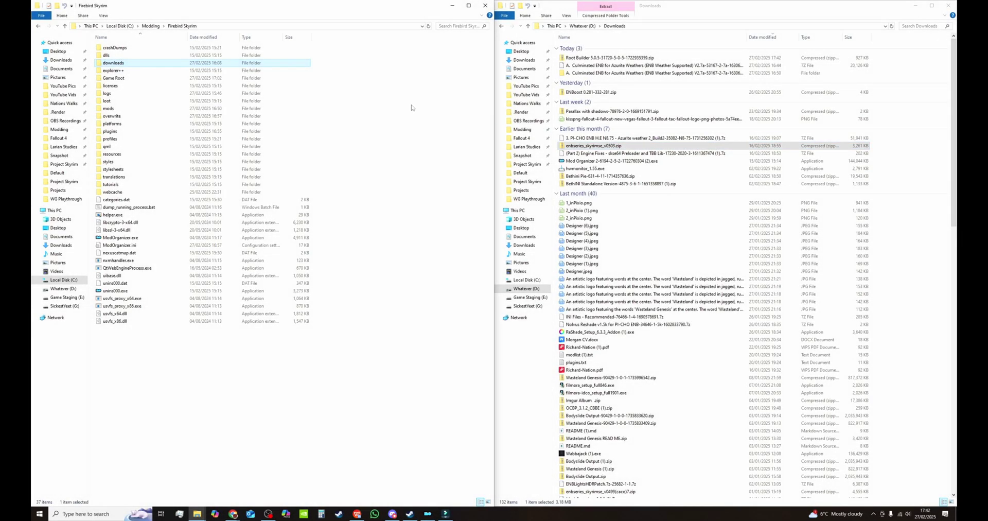
{"action": "double_click", "coordinate": [200, 64]}
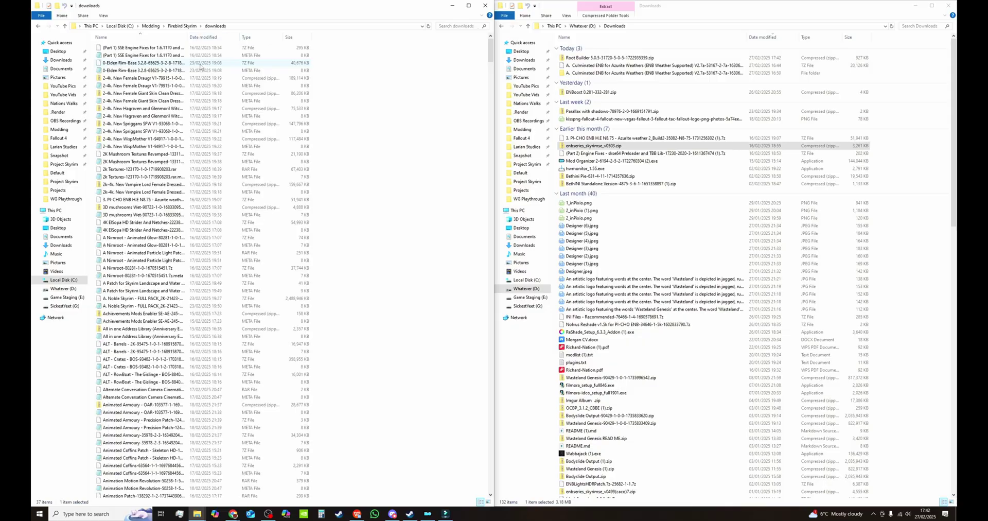
{"action": "left_click_drag", "start_coordinate": [649, 149], "coordinate": [367, 199]}
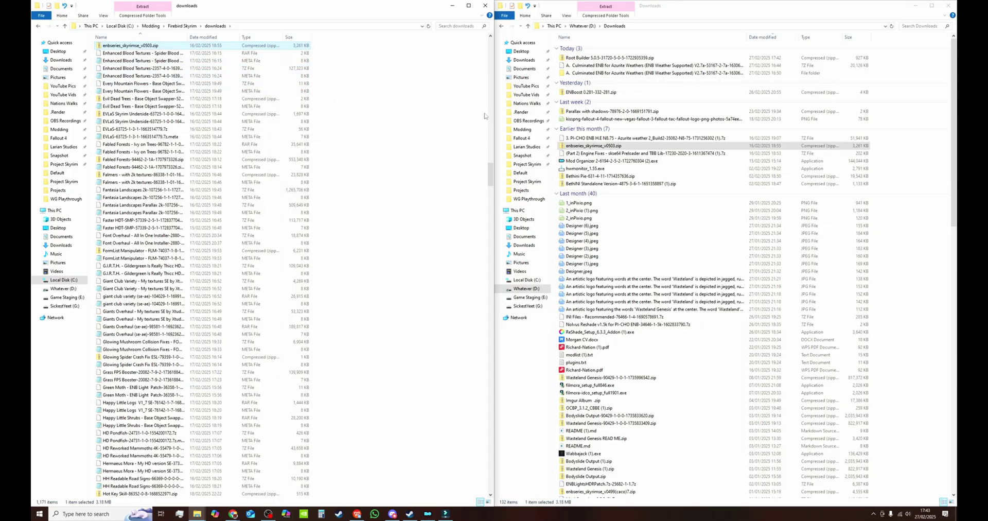
{"action": "left_click", "coordinate": [918, 8]}
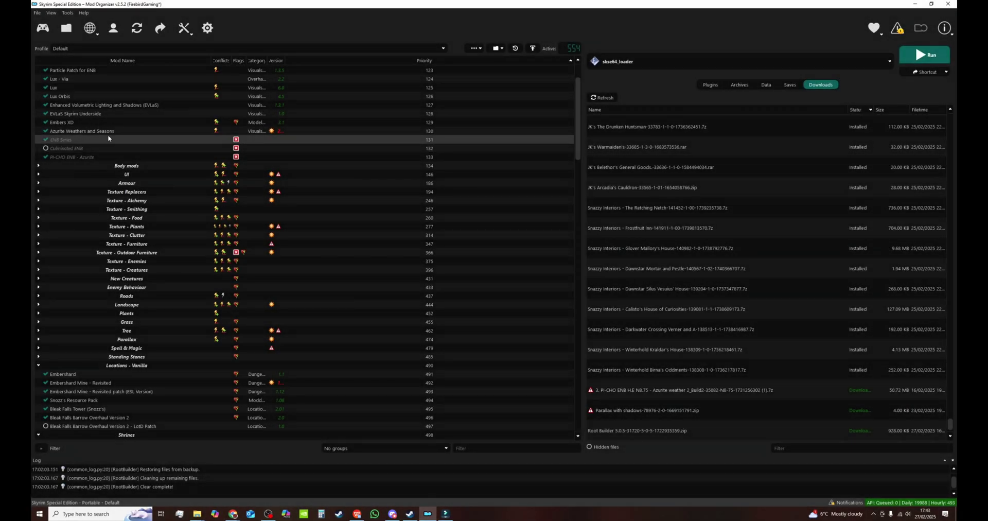
Create an empty mod named "ENB Series dupe" in Mod Organizer and place it directly below ENB Series
{"action": "left_click", "coordinate": [108, 138]}
{"action": "scroll", "coordinate": [580, 161], "scroll_direction": "down", "scroll_amount": 1}
{"action": "left_click_drag", "start_coordinate": [580, 160], "coordinate": [580, 431]}
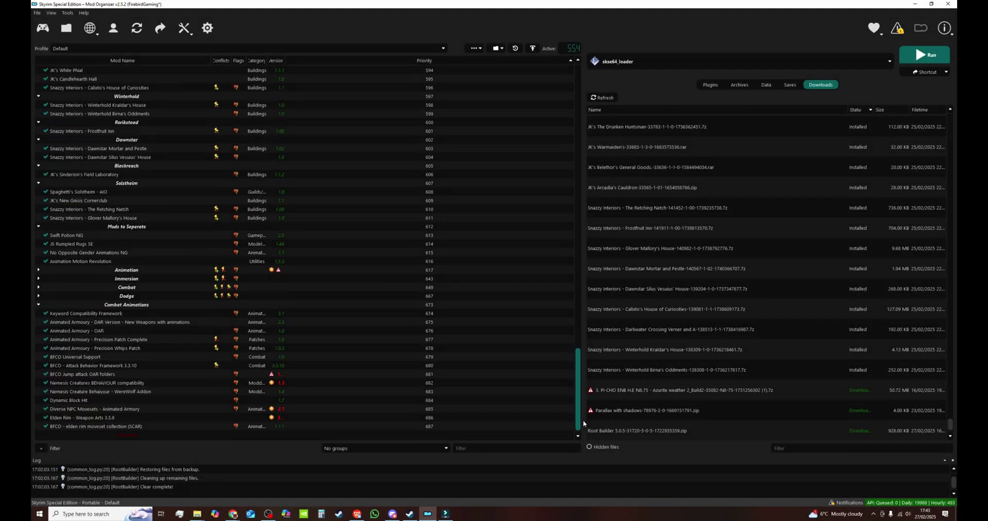
{"action": "right_click", "coordinate": [180, 438]}
{"action": "mouse_move", "coordinate": [192, 441]}
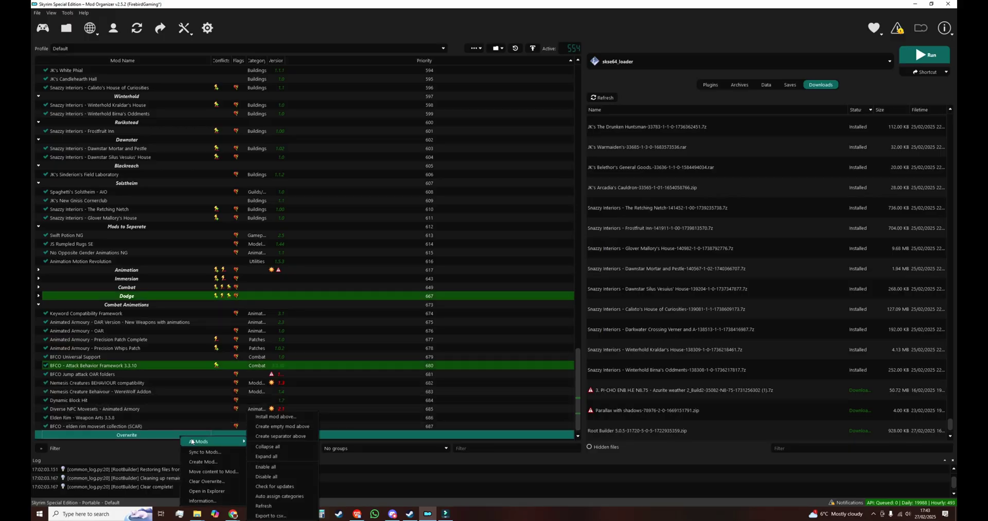
{"action": "left_click", "coordinate": [282, 427]}
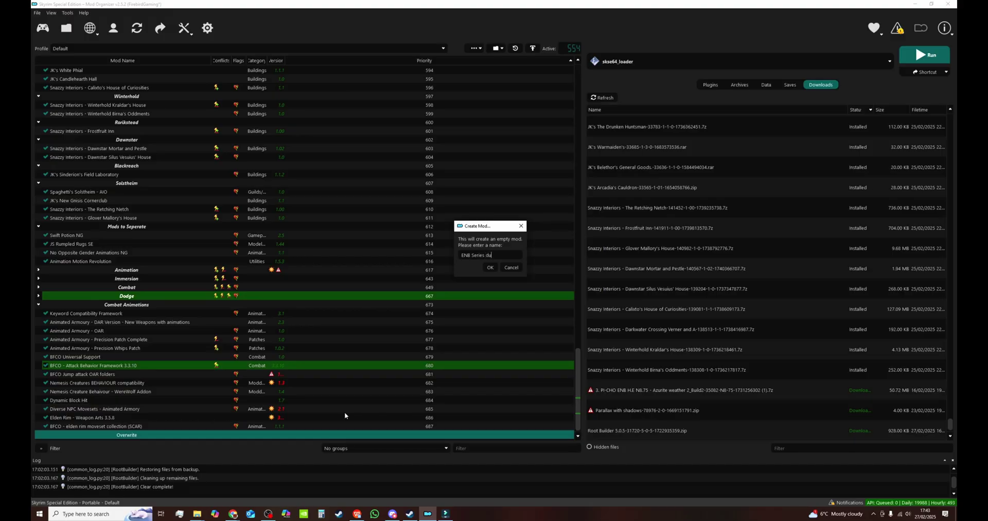
{"action": "key", "text": "Return"}
{"action": "left_click_drag", "start_coordinate": [77, 148], "coordinate": [107, 170]}
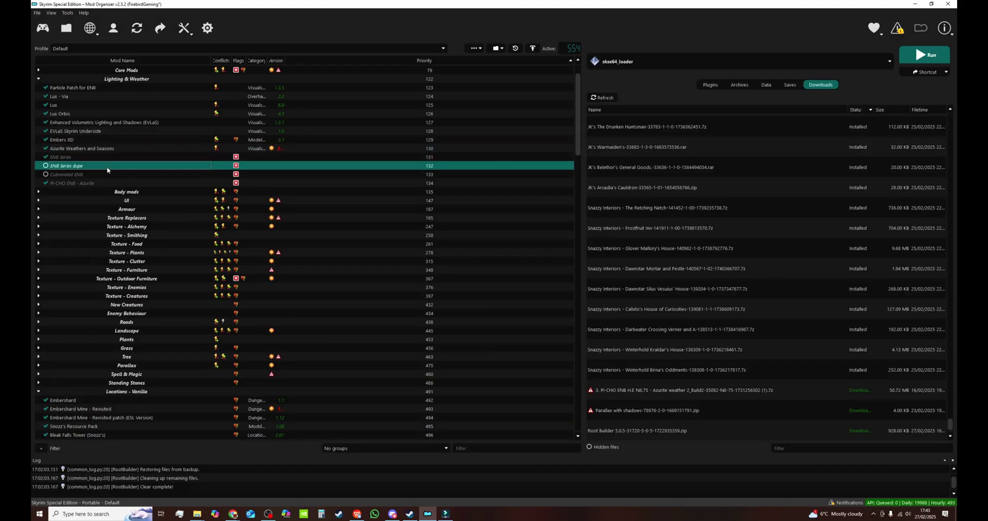
Open the ENB Series dupe mod's folder in Explorer and create a folder named "root" inside it
{"action": "right_click", "coordinate": [192, 167]}
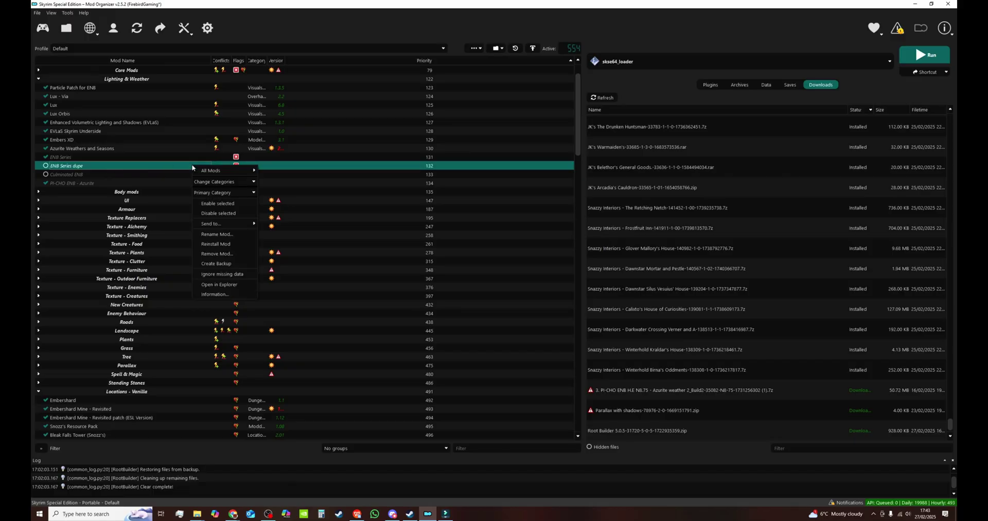
{"action": "left_click", "coordinate": [234, 284]}
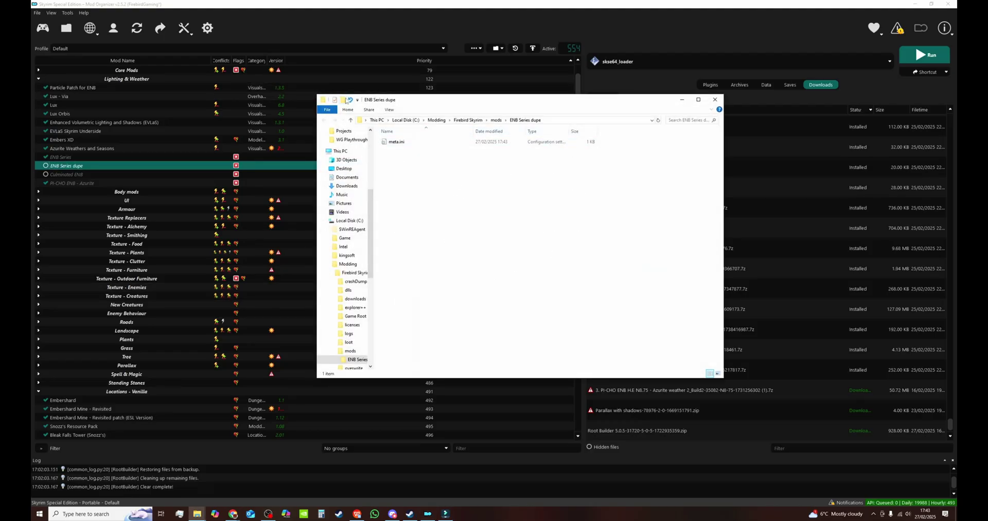
{"action": "left_click", "coordinate": [344, 101]}
{"action": "type", "text": "root"}
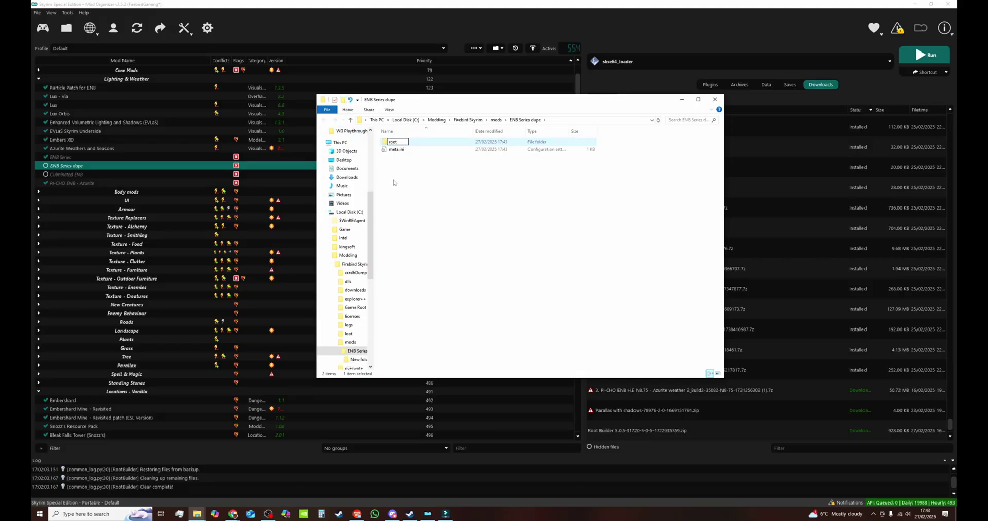
{"action": "key", "text": "Return"}
Arrange the ENB Series dupe and downloads folder windows side by side and widen the downloads name column
{"action": "left_click_drag", "start_coordinate": [469, 106], "coordinate": [214, 104]}
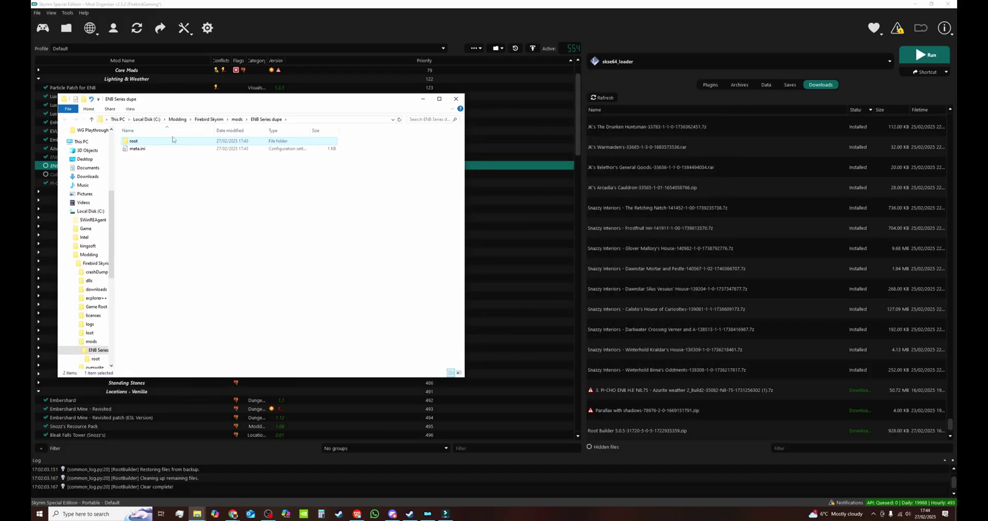
{"action": "mouse_move", "coordinate": [197, 514]}
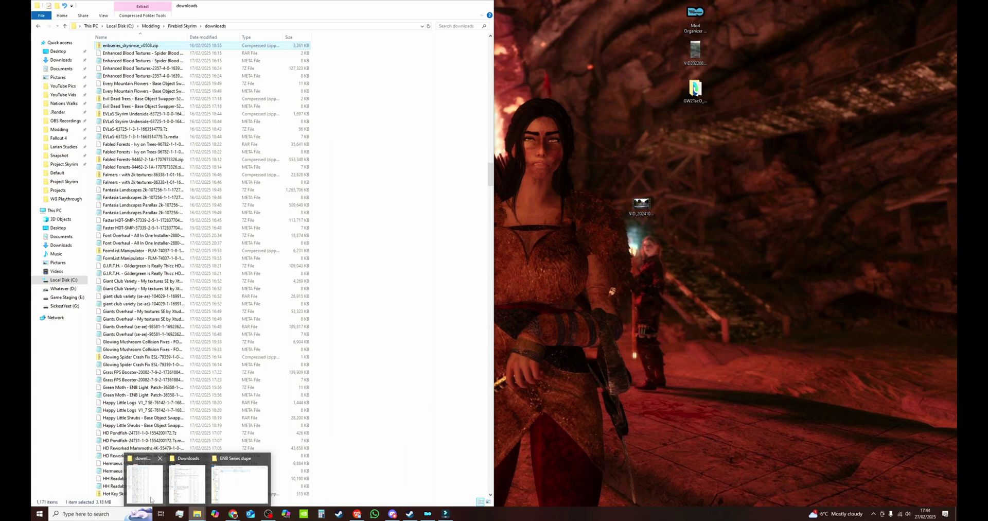
{"action": "left_click", "coordinate": [151, 498]}
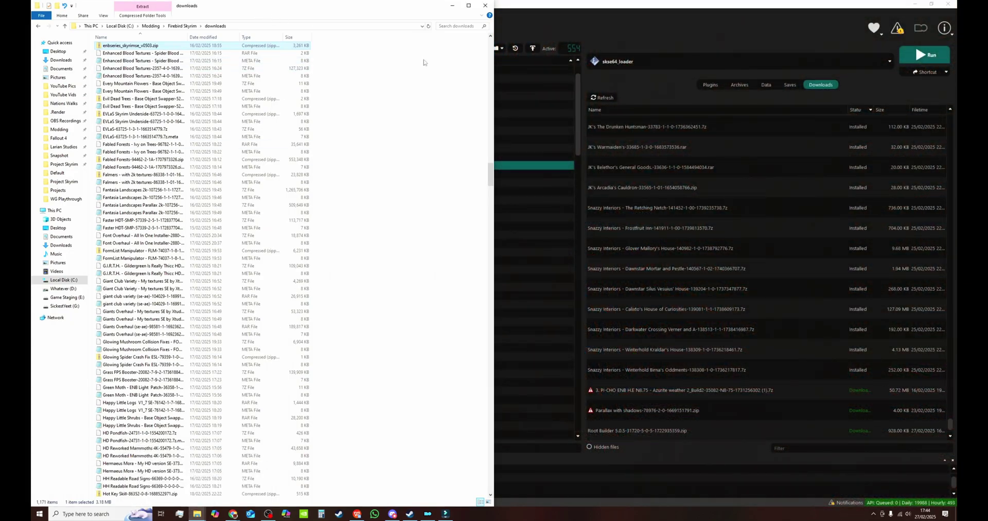
{"action": "left_click_drag", "start_coordinate": [310, 9], "coordinate": [721, 98]}
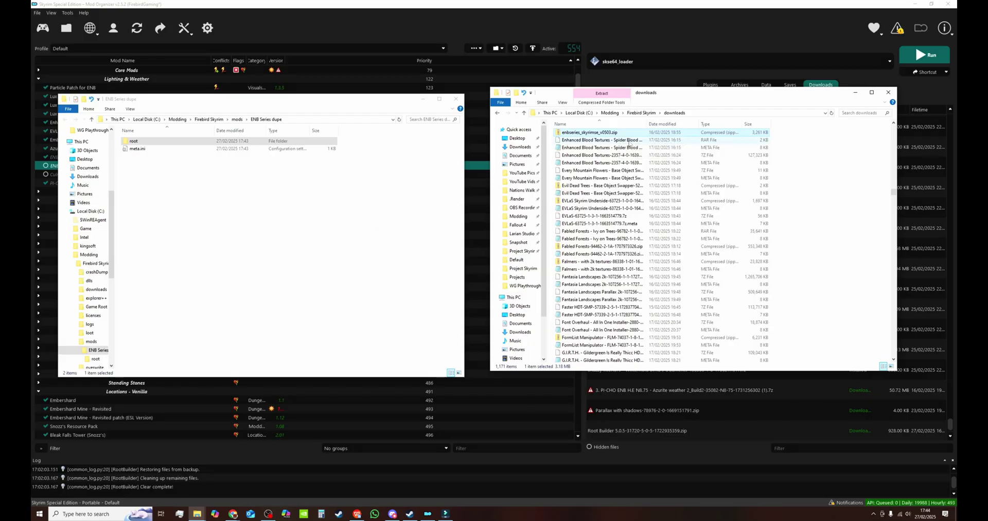
{"action": "left_click_drag", "start_coordinate": [649, 124], "coordinate": [564, 123]}
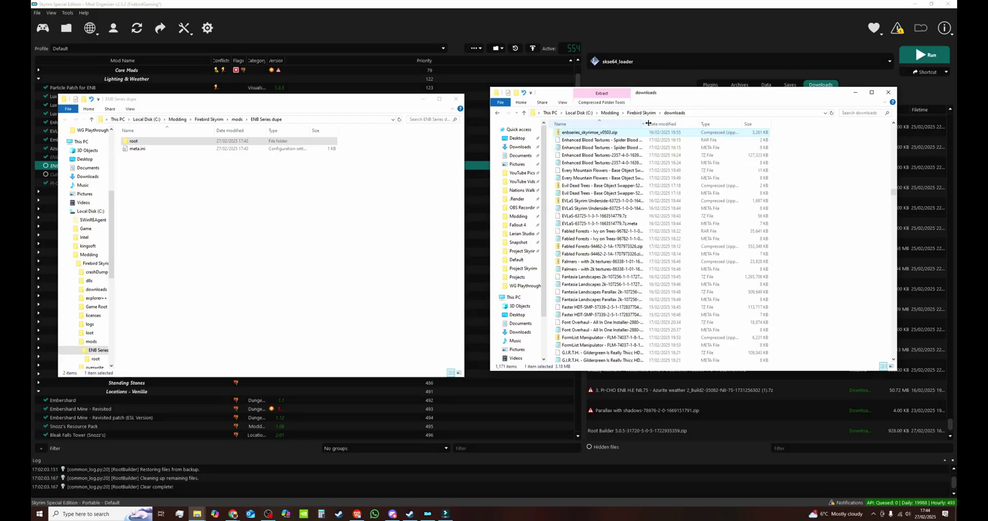
{"action": "left_click_drag", "start_coordinate": [650, 123], "coordinate": [724, 123]}
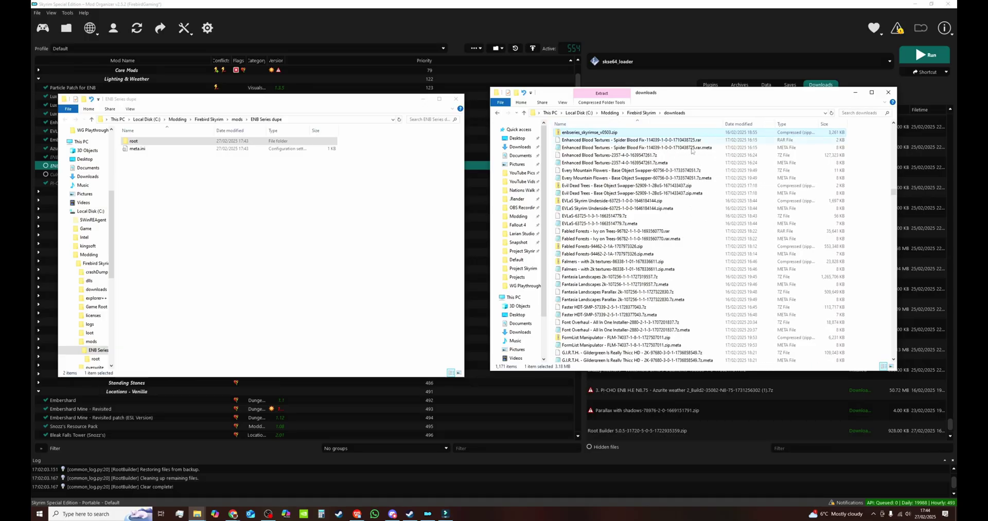
Copy d3d11.dll and d3dcompiler_46e.dll from WrapperVersion in enbseries_skyrimse_v0503.zip into ENB Series dupe's root folder, and put both Explorer windows away
{"action": "double_click", "coordinate": [614, 133]}
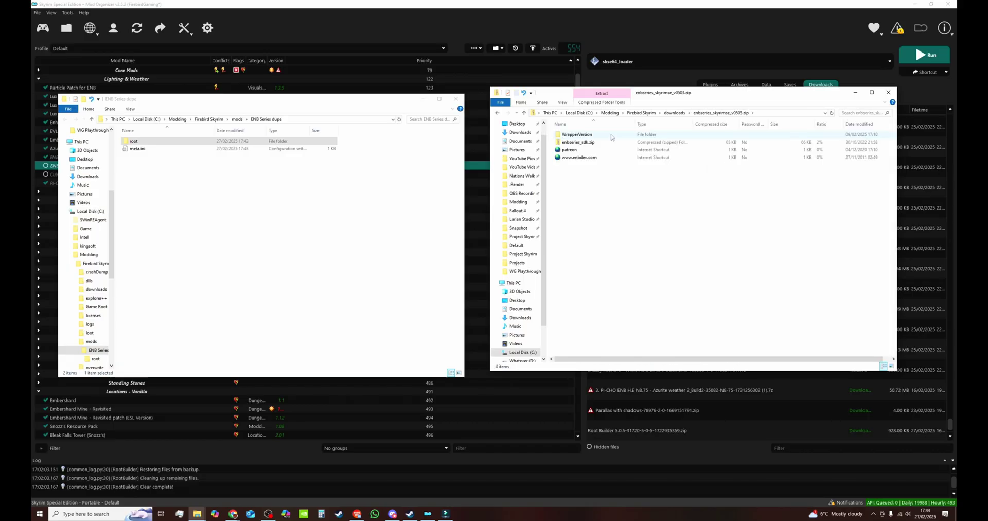
{"action": "double_click", "coordinate": [607, 136]}
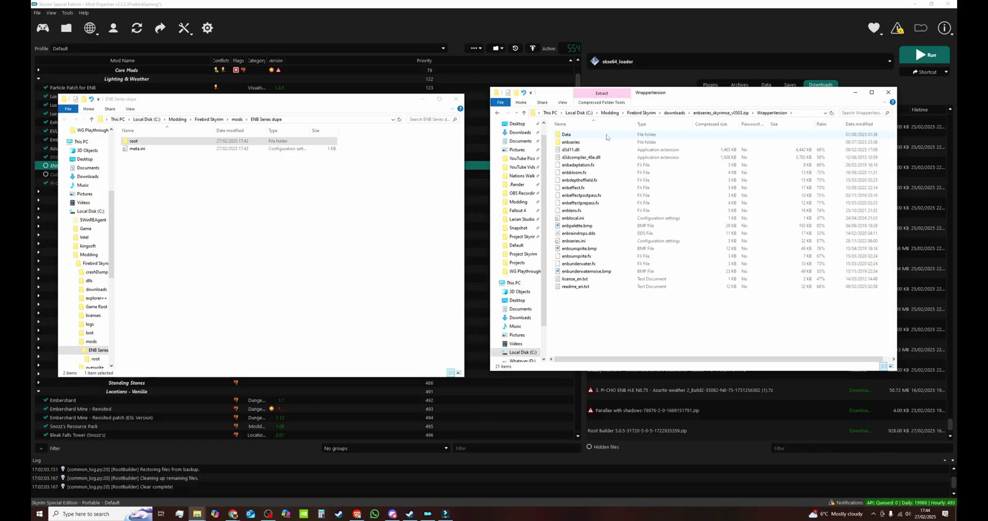
{"action": "left_click", "coordinate": [595, 150]}
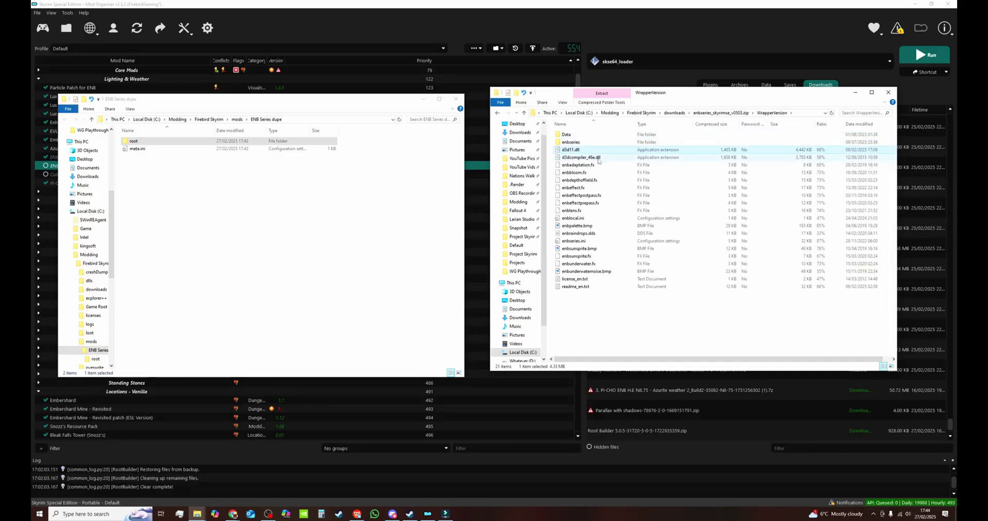
{"action": "left_click", "coordinate": [598, 159], "text": "ctrl"}
{"action": "left_click", "coordinate": [607, 159]}
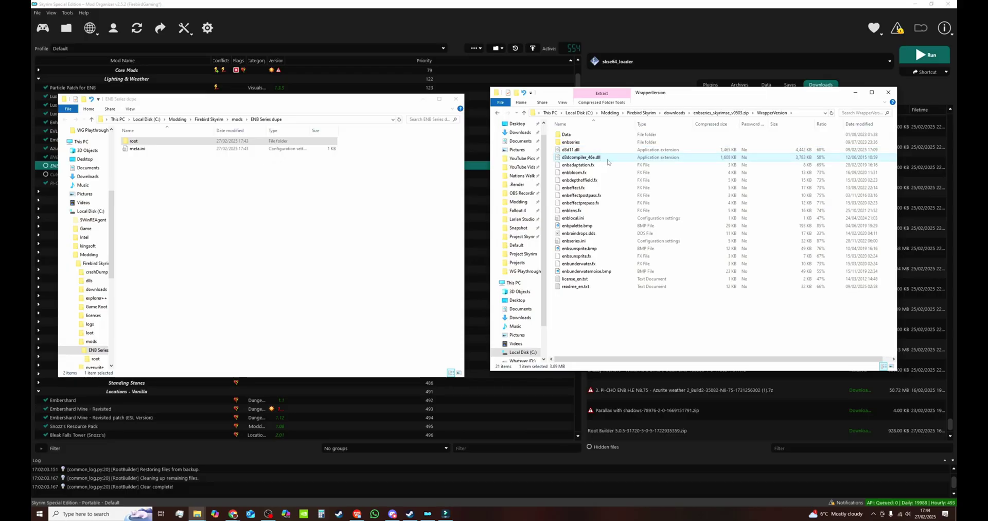
{"action": "left_click", "coordinate": [277, 142]}
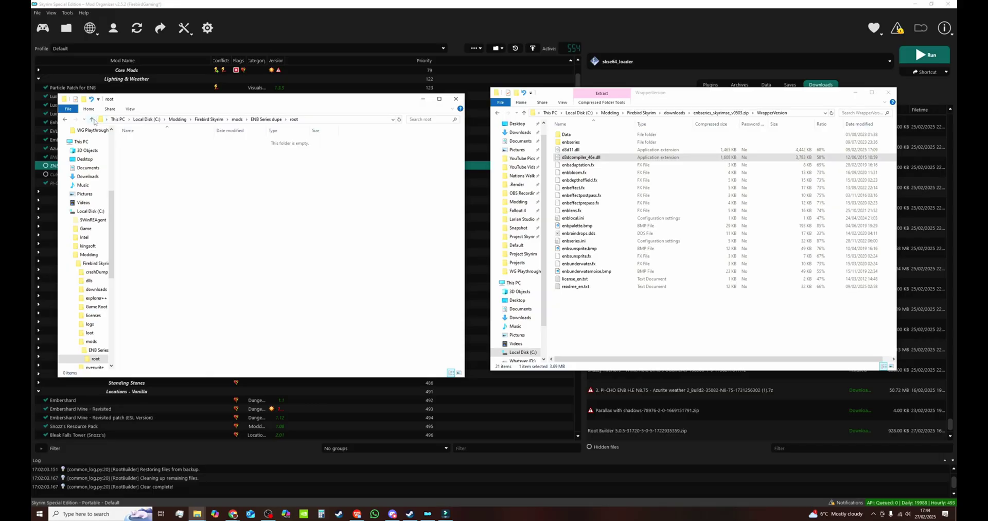
{"action": "double_click", "coordinate": [251, 142]}
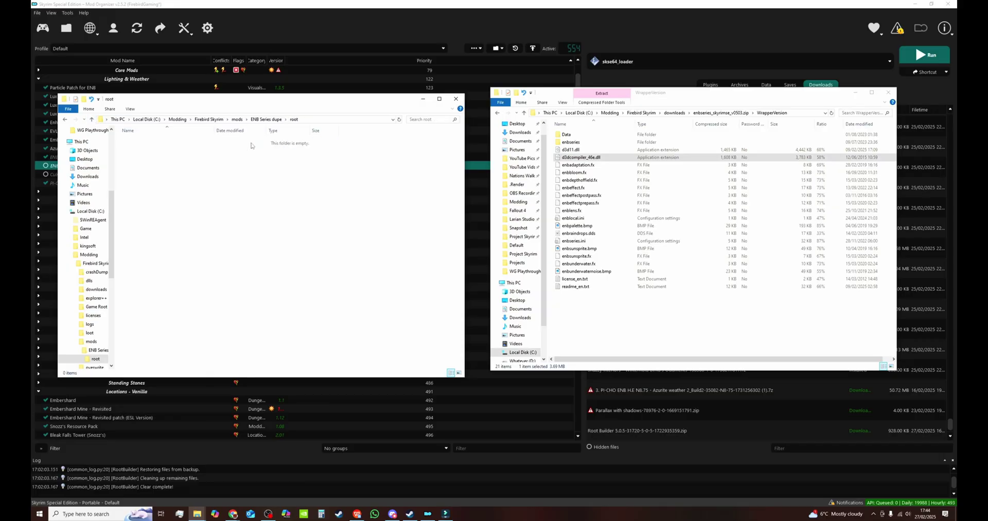
{"action": "left_click", "coordinate": [635, 150], "text": "ctrl"}
{"action": "left_click_drag", "start_coordinate": [636, 161], "coordinate": [267, 177]}
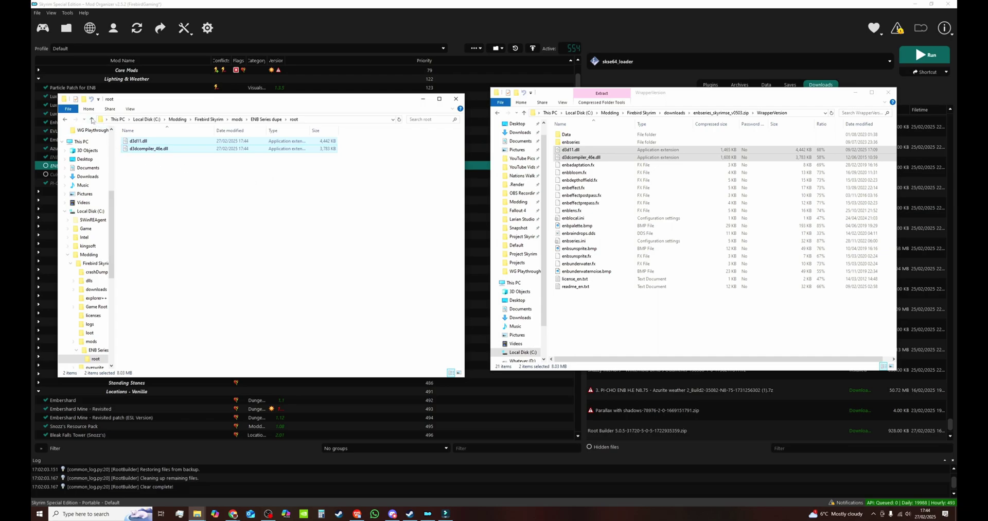
{"action": "left_click", "coordinate": [455, 98]}
{"action": "left_click", "coordinate": [857, 94]}
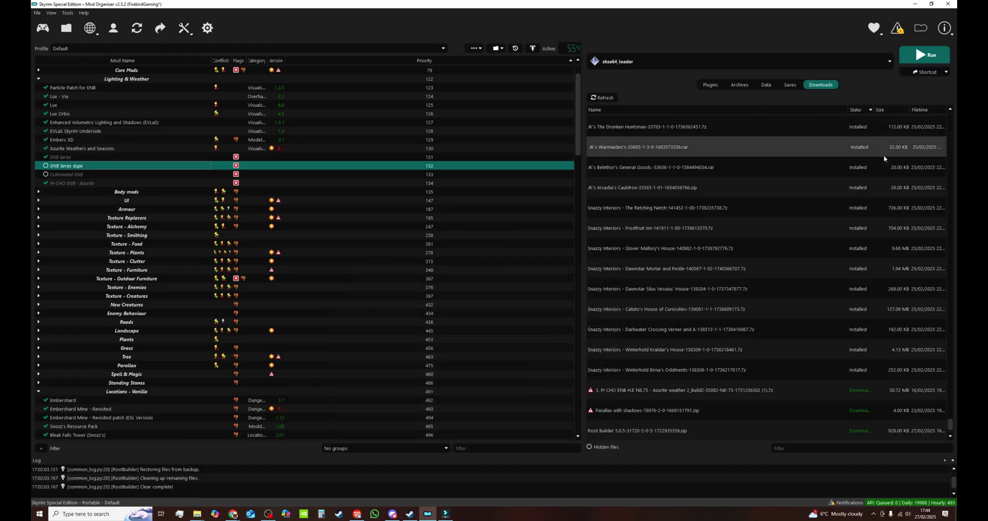
Inspect the ENB Series dupe mod's file tree to check the contents of its root folder
{"action": "double_click", "coordinate": [252, 166]}
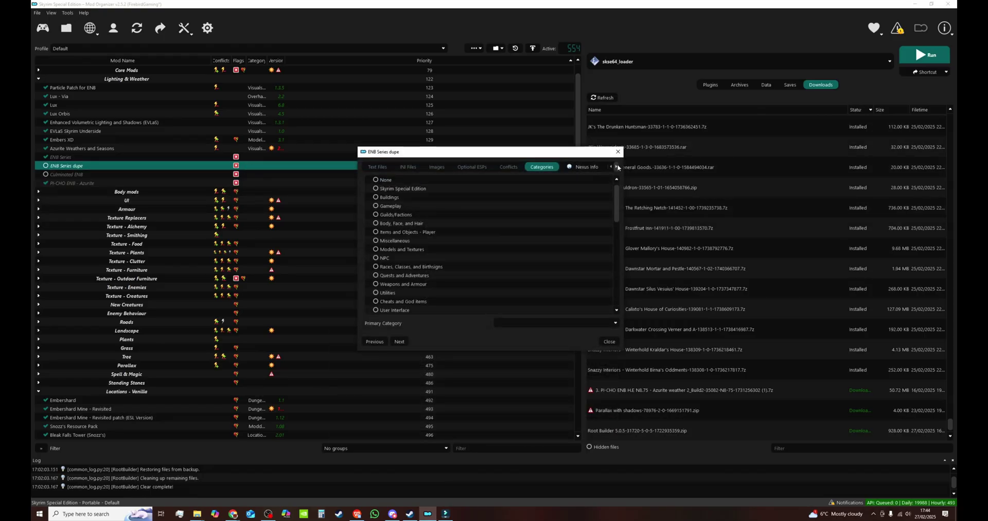
{"action": "left_click", "coordinate": [617, 167]}
{"action": "left_click", "coordinate": [616, 166]}
{"action": "left_click", "coordinate": [595, 169]}
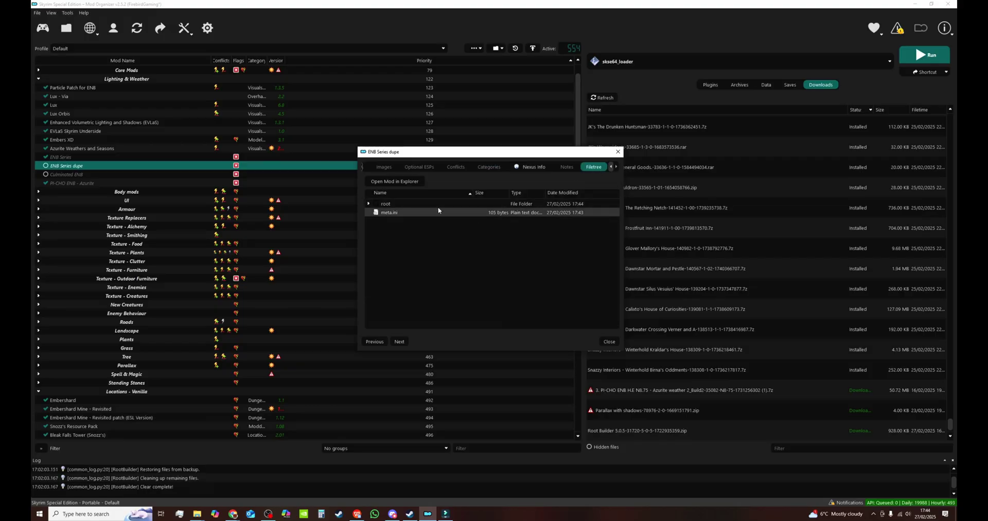
{"action": "double_click", "coordinate": [391, 203]}
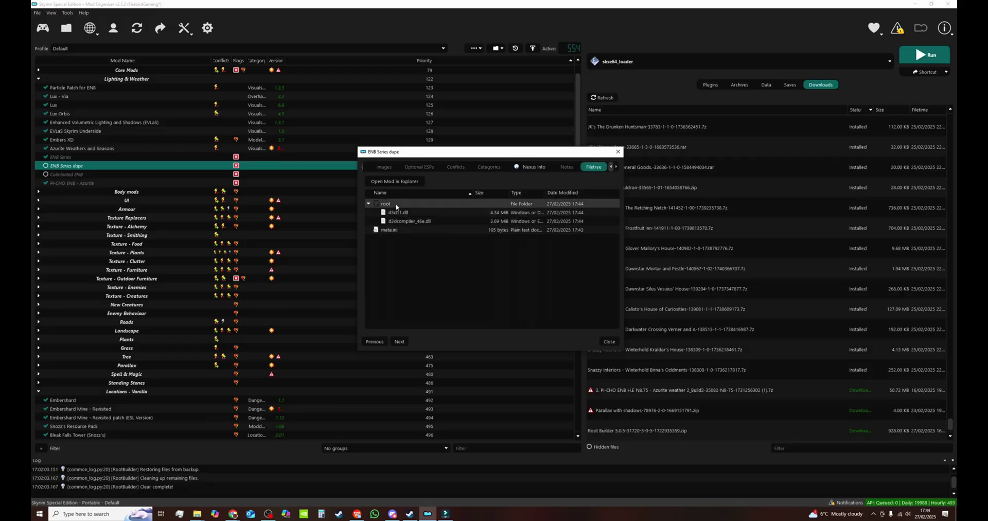
{"action": "left_click", "coordinate": [368, 204]}
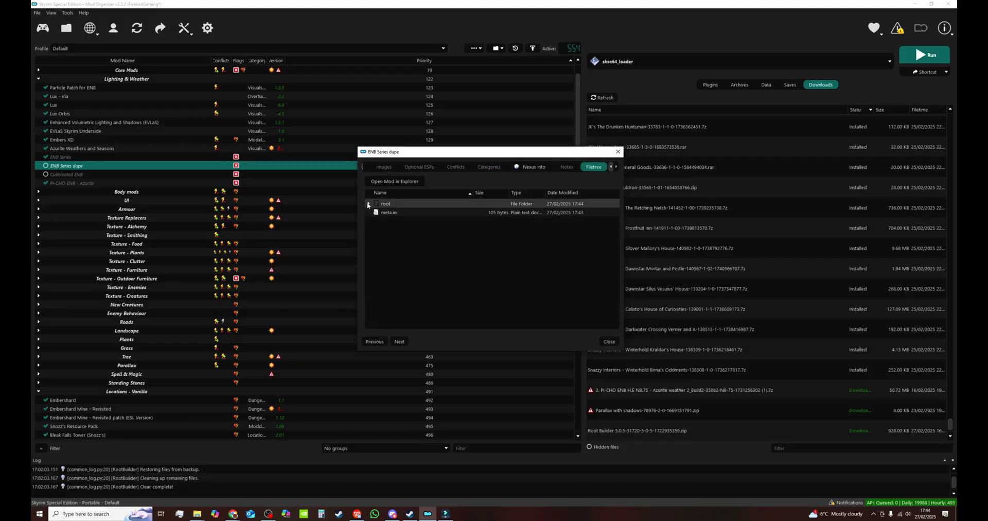
{"action": "left_click", "coordinate": [615, 341]}
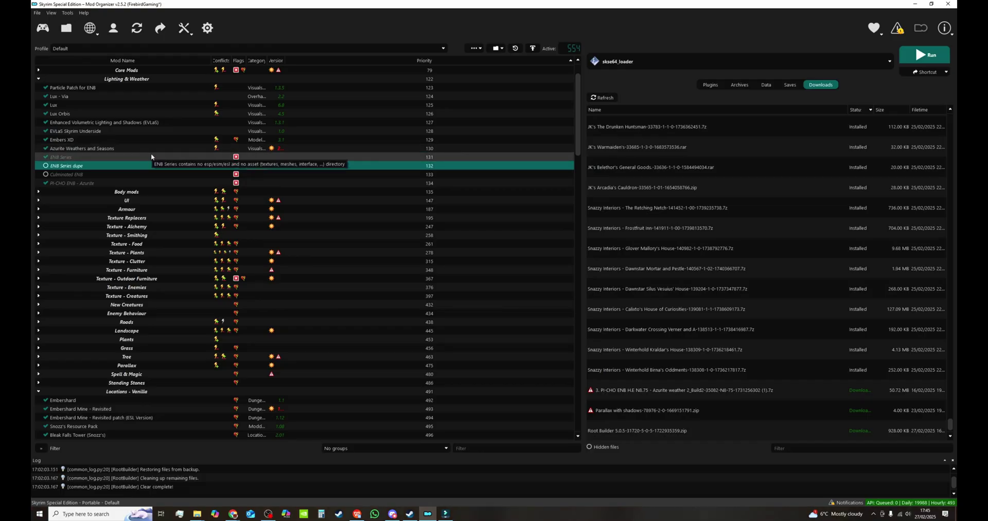
Remove the ENB Series dupe and Culminated ENB mods from the mod list
{"action": "left_click", "coordinate": [257, 166]}
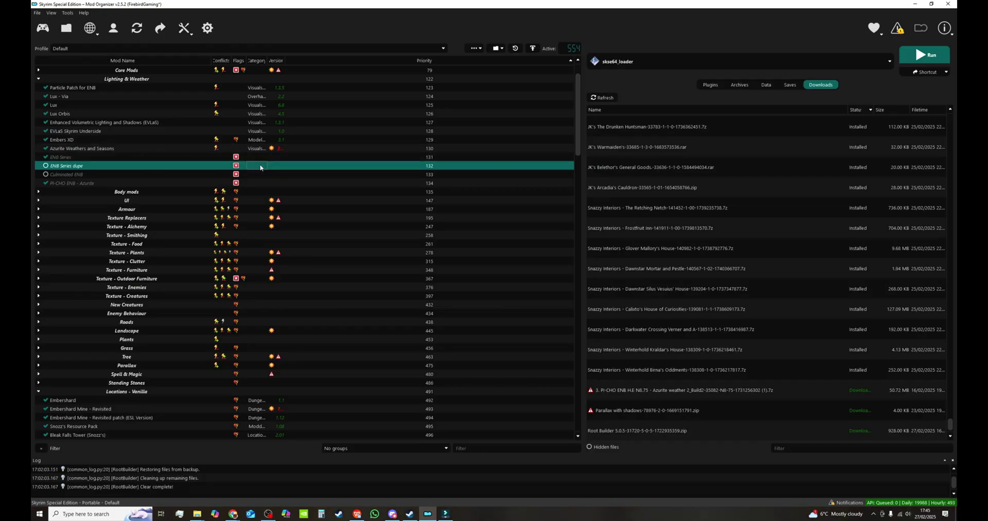
{"action": "key", "text": "Delete"}
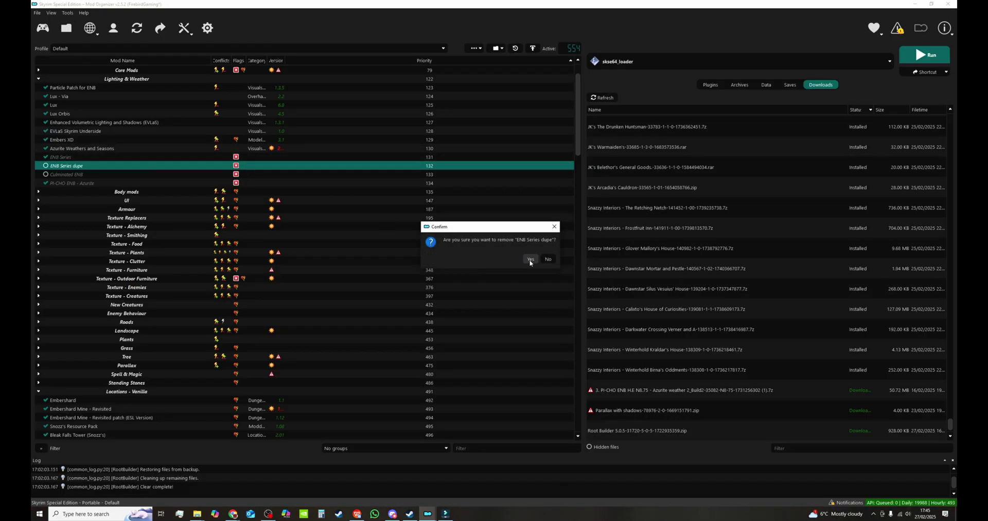
{"action": "left_click", "coordinate": [529, 258]}
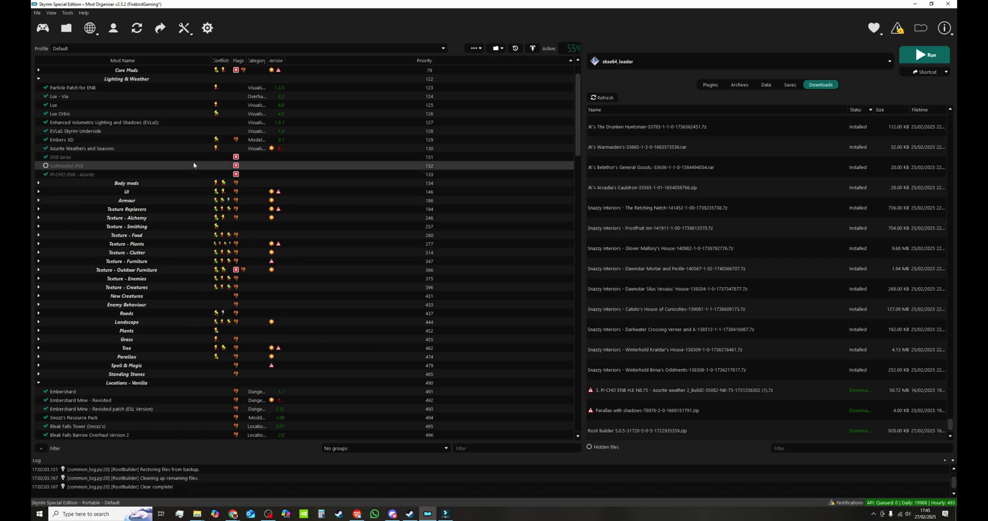
{"action": "mouse_move", "coordinate": [193, 166]}
{"action": "left_click", "coordinate": [227, 165]}
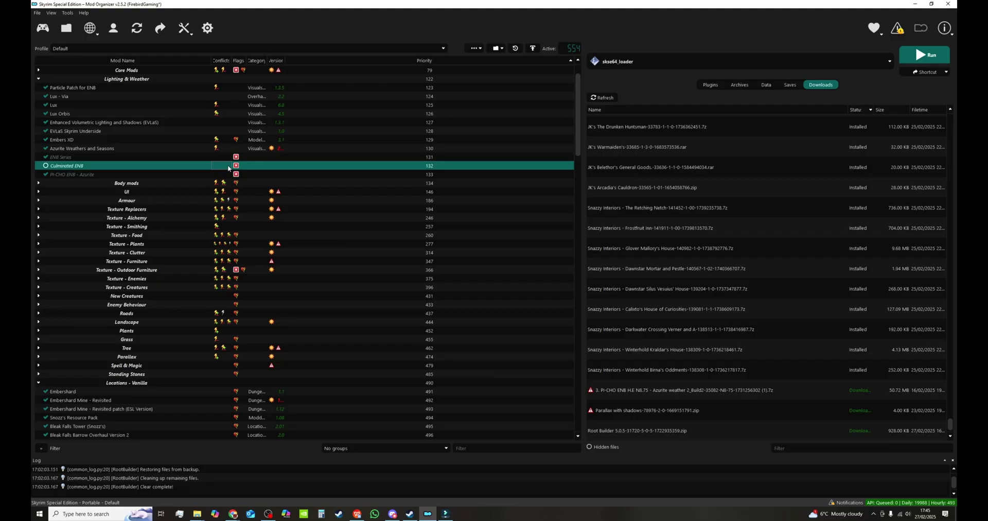
{"action": "key", "text": "Delete"}
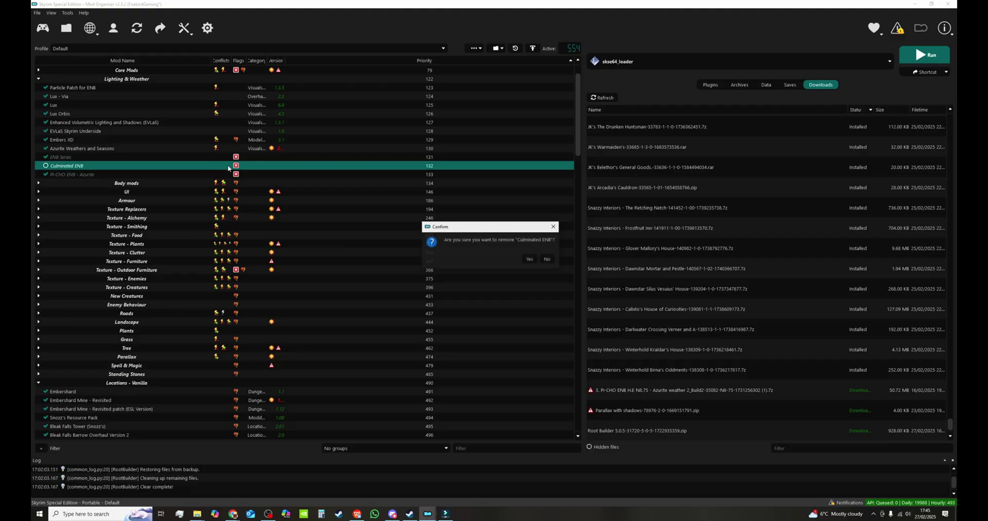
{"action": "left_click", "coordinate": [530, 259]}
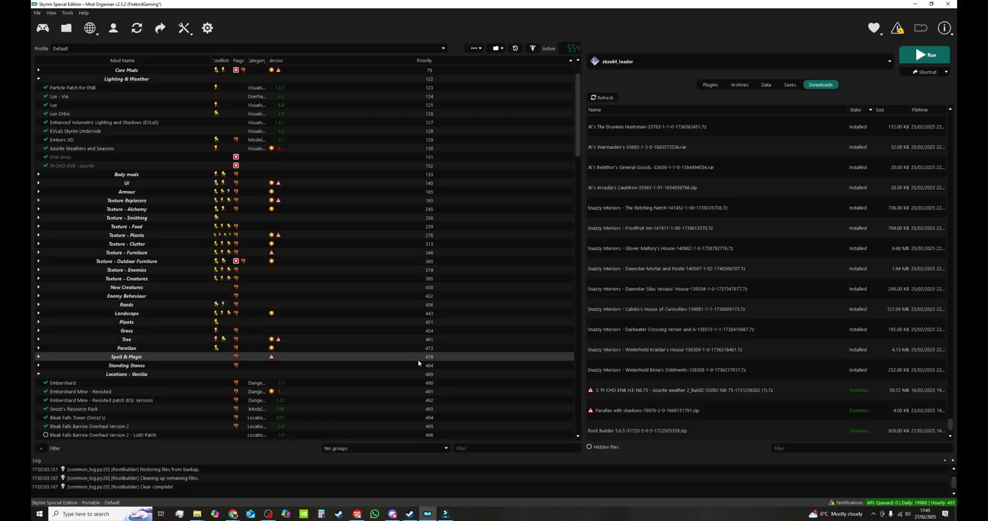
Look at the Azurite Weathers main file on Culminated ENB's Nexus page in Chrome, and return to Mod Organizer
{"action": "left_click", "coordinate": [233, 513]}
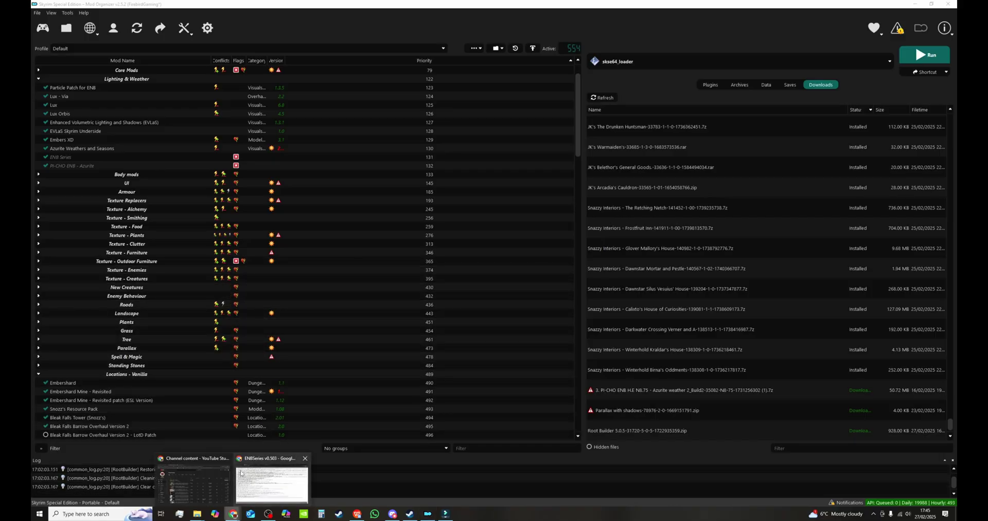
{"action": "left_click", "coordinate": [211, 478]}
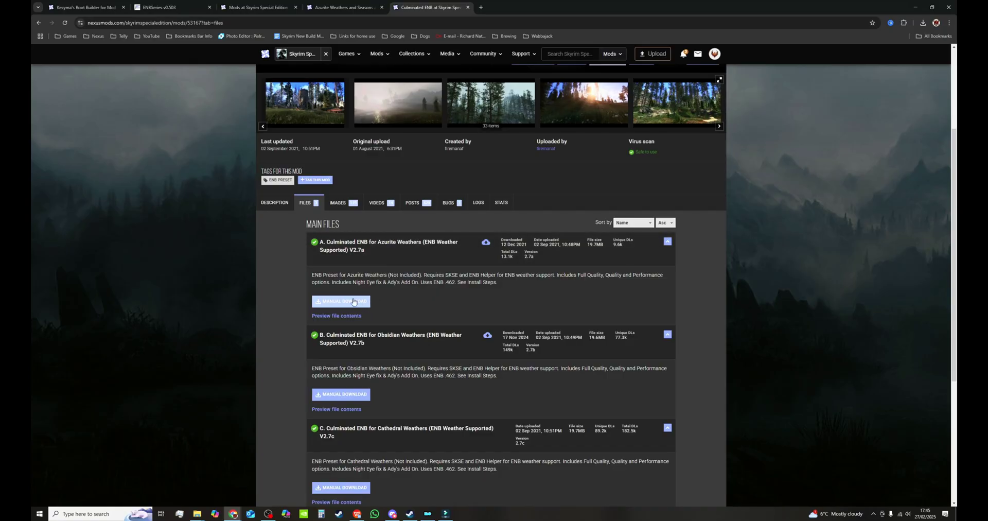
{"action": "key", "text": "alt+Tab"}
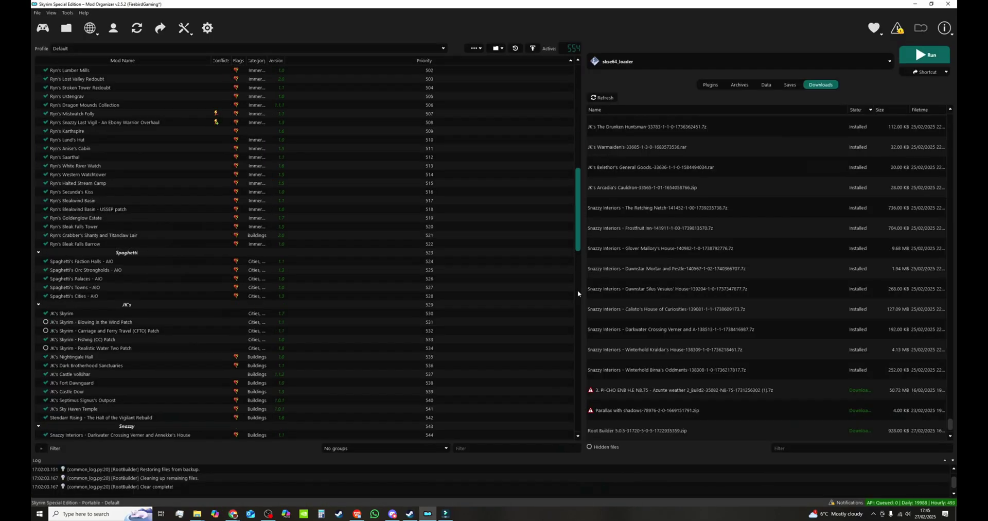
Create an empty mod named "Culminated ENB" above Overwrite at the end of the mod list
{"action": "scroll", "coordinate": [578, 294], "scroll_direction": "down", "scroll_amount": 10}
{"action": "right_click", "coordinate": [267, 437]}
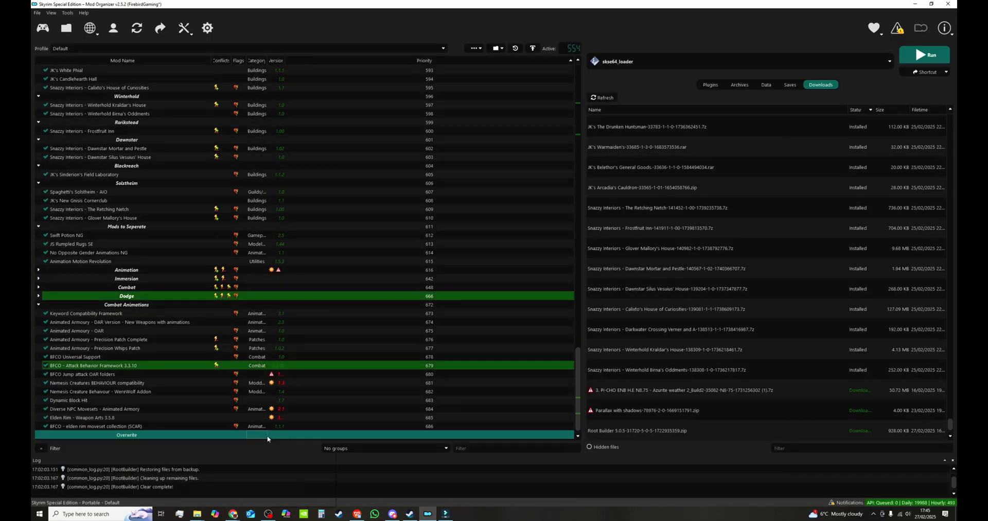
{"action": "mouse_move", "coordinate": [284, 442]}
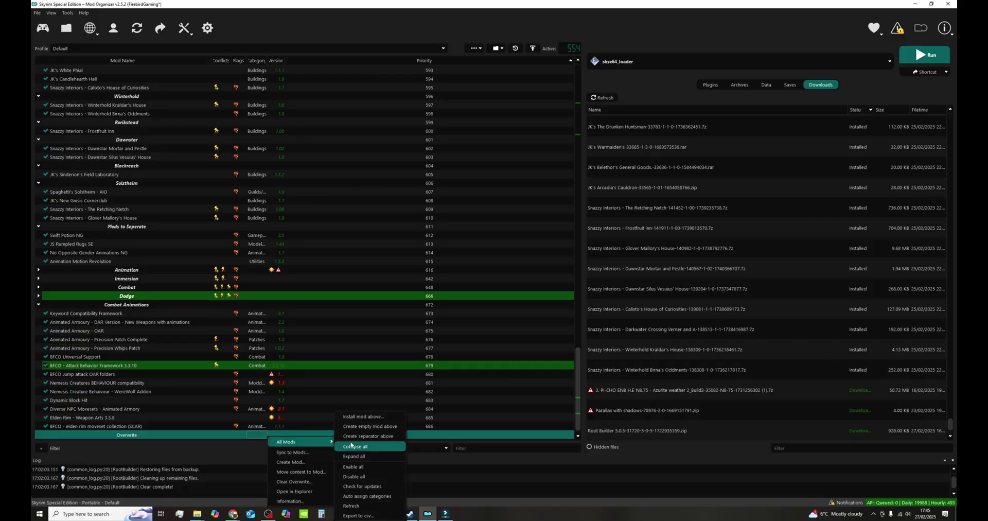
{"action": "left_click", "coordinate": [369, 428]}
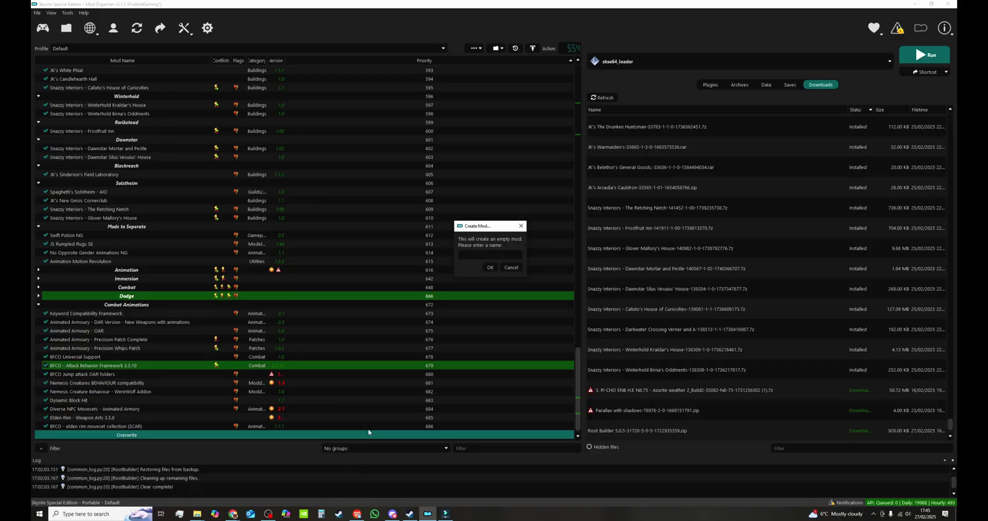
{"action": "type", "text": "culminated ENB"}
{"action": "key", "text": "Return"}
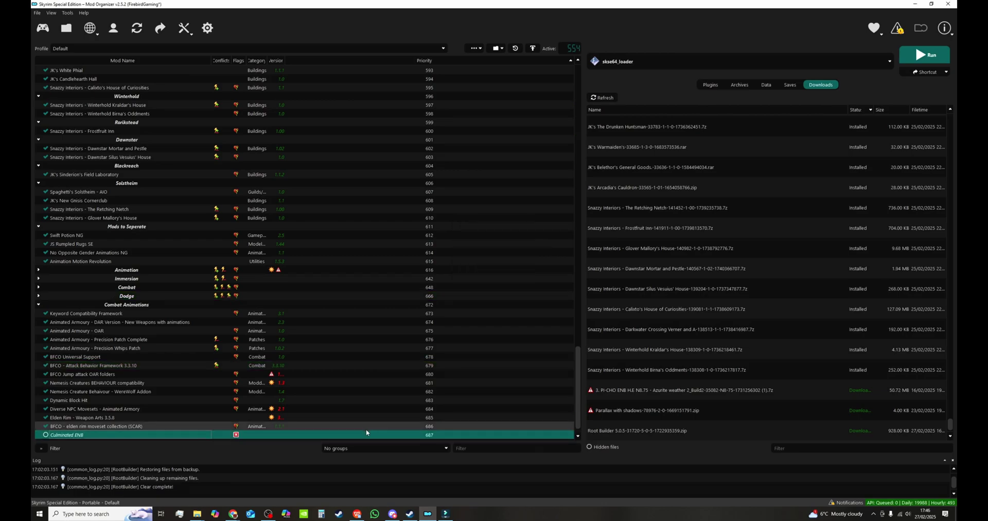
Set the new Culminated ENB mod's priority to 132, directly below ENB Series
{"action": "double_click", "coordinate": [427, 436]}
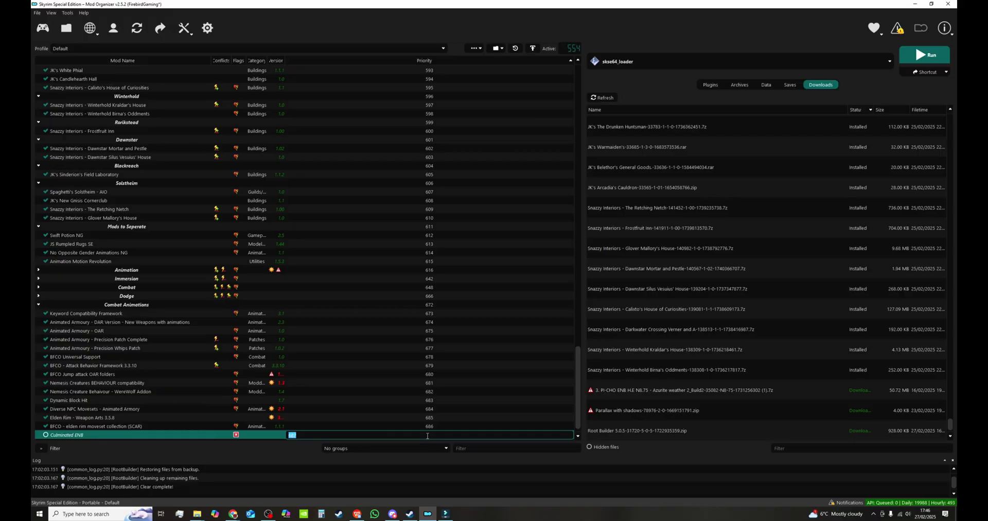
{"action": "type", "text": "500"}
{"action": "key", "text": "Return"}
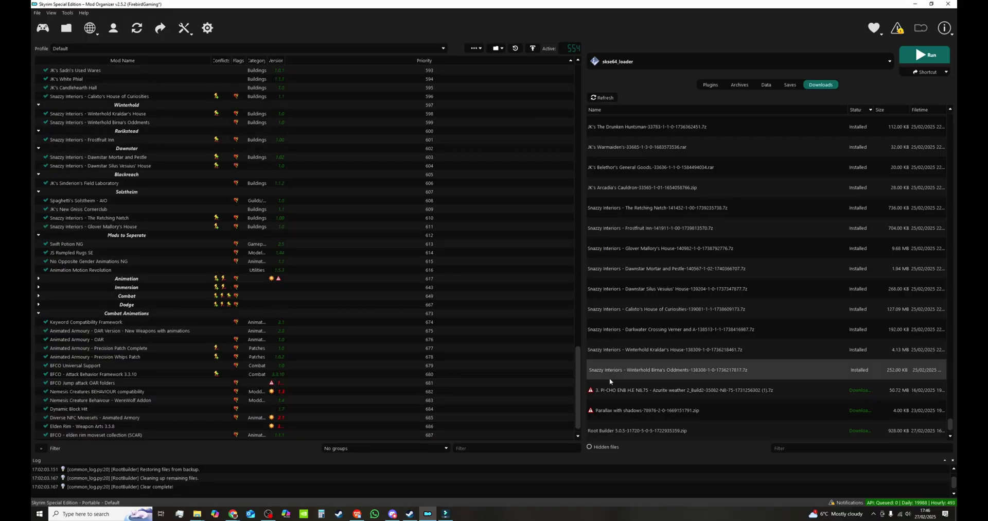
{"action": "left_click_drag", "start_coordinate": [580, 390], "coordinate": [580, 111]}
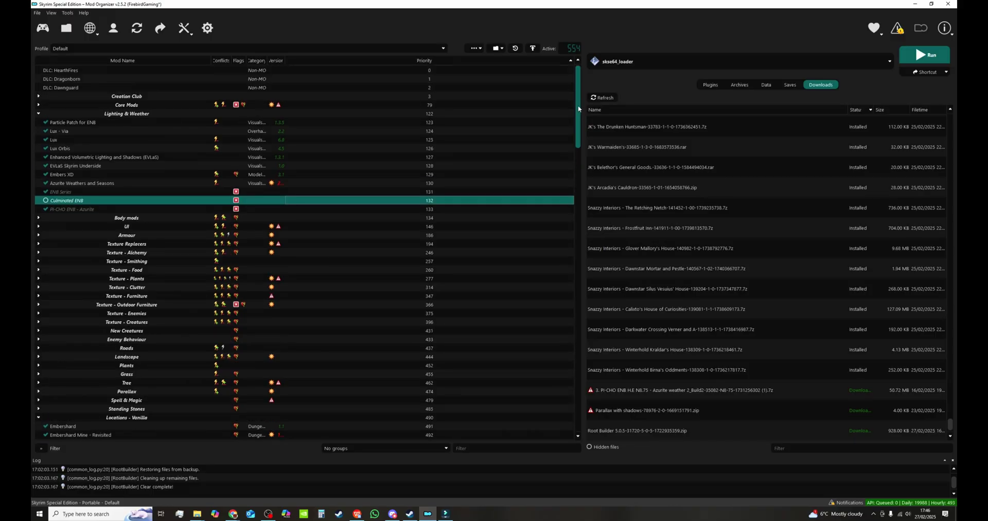
Open the Culminated ENB mod's folder in Explorer, create a folder named "root" inside it and enter that folder
{"action": "right_click", "coordinate": [214, 203]}
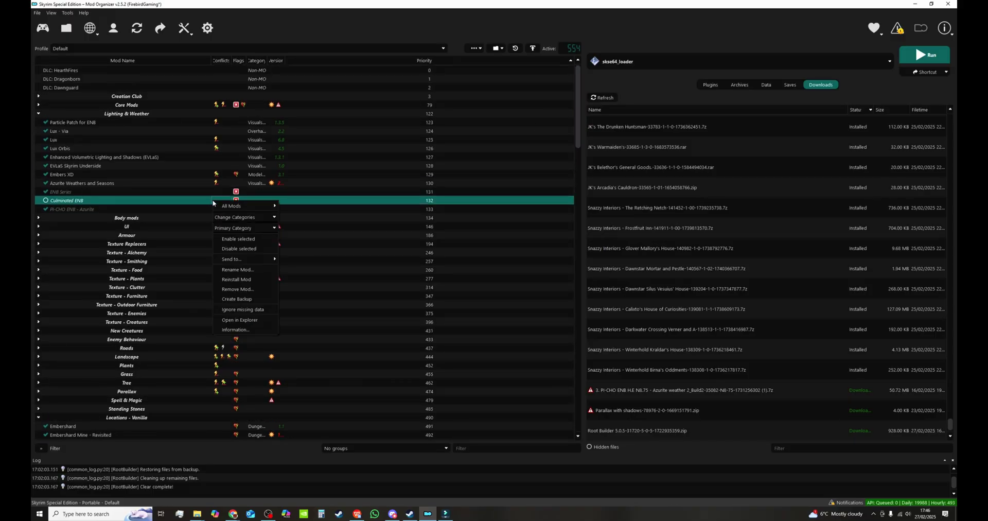
{"action": "left_click", "coordinate": [249, 320]}
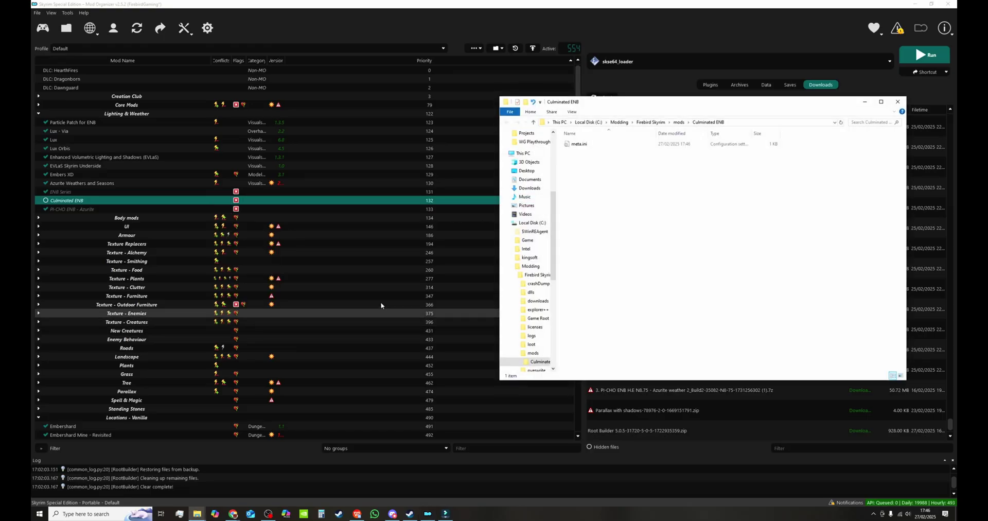
{"action": "left_click_drag", "start_coordinate": [616, 105], "coordinate": [167, 115]}
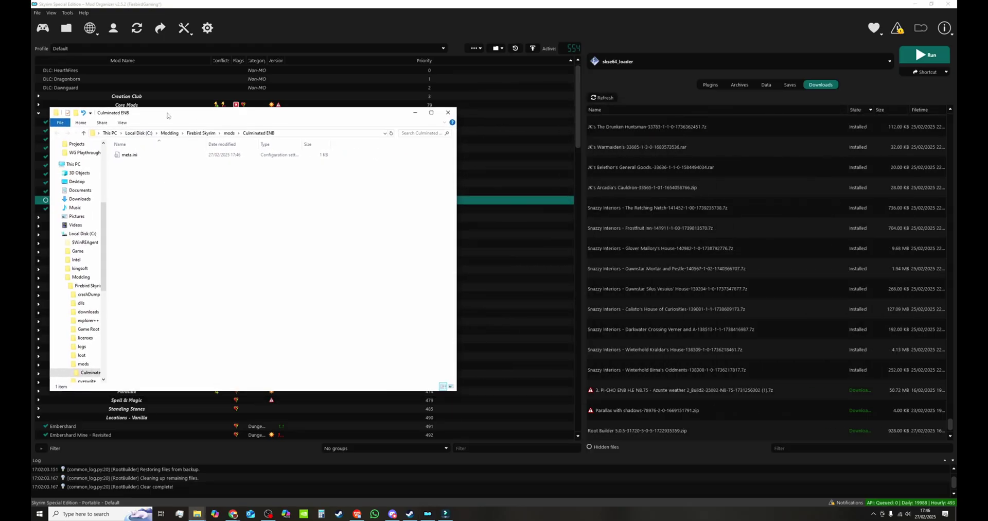
{"action": "left_click", "coordinate": [76, 112]}
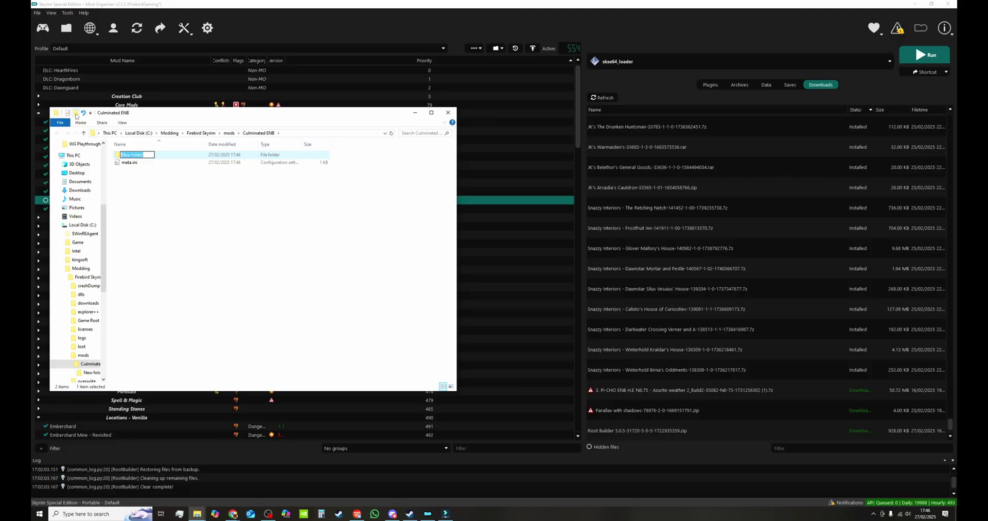
{"action": "type", "text": "root"}
{"action": "key", "text": "Return"}
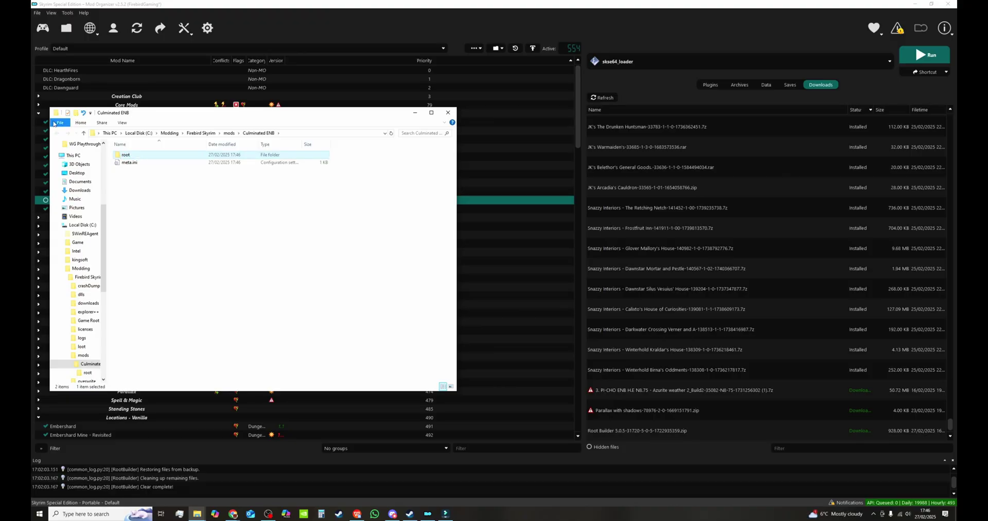
{"action": "double_click", "coordinate": [191, 154]}
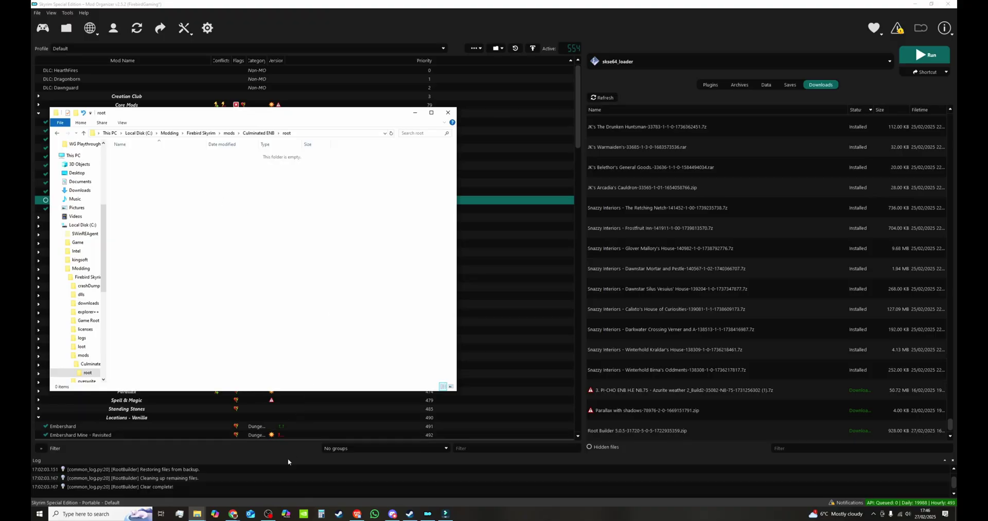
In the Downloads folder, open the extracted Culminated ENB for Azurite Weathers and go to "1. Main File (Install)" > "1. Full Quality"
{"action": "key", "text": "alt+Tab"}
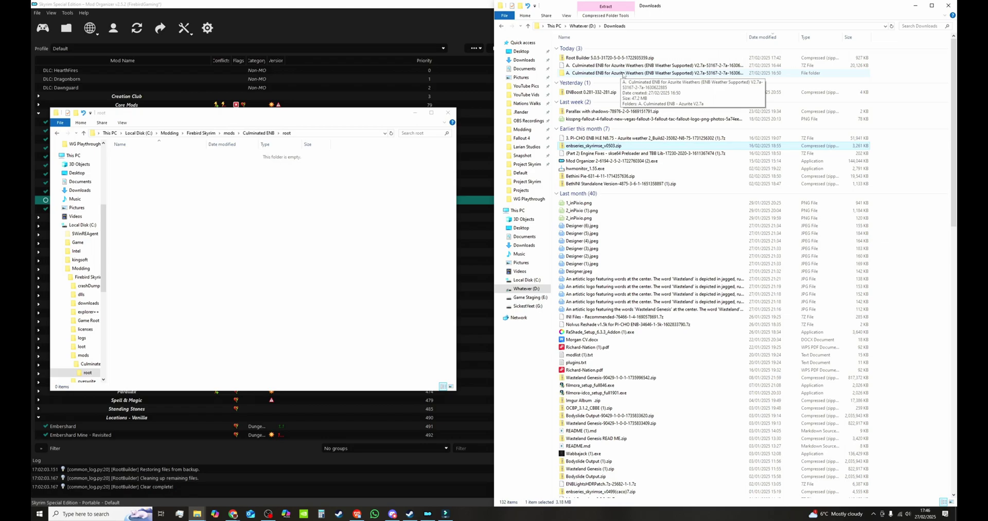
{"action": "double_click", "coordinate": [622, 73]}
{"action": "double_click", "coordinate": [619, 59]}
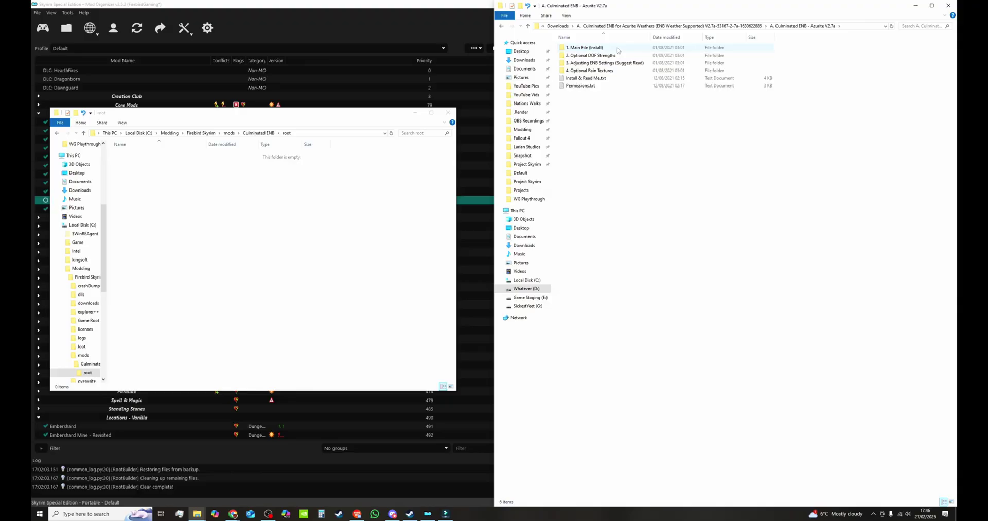
{"action": "double_click", "coordinate": [611, 49]}
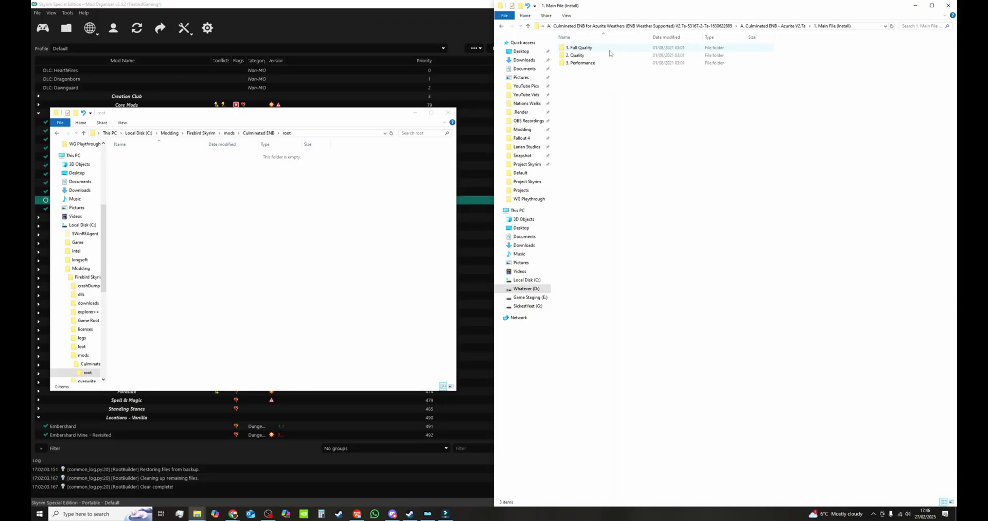
{"action": "double_click", "coordinate": [610, 50]}
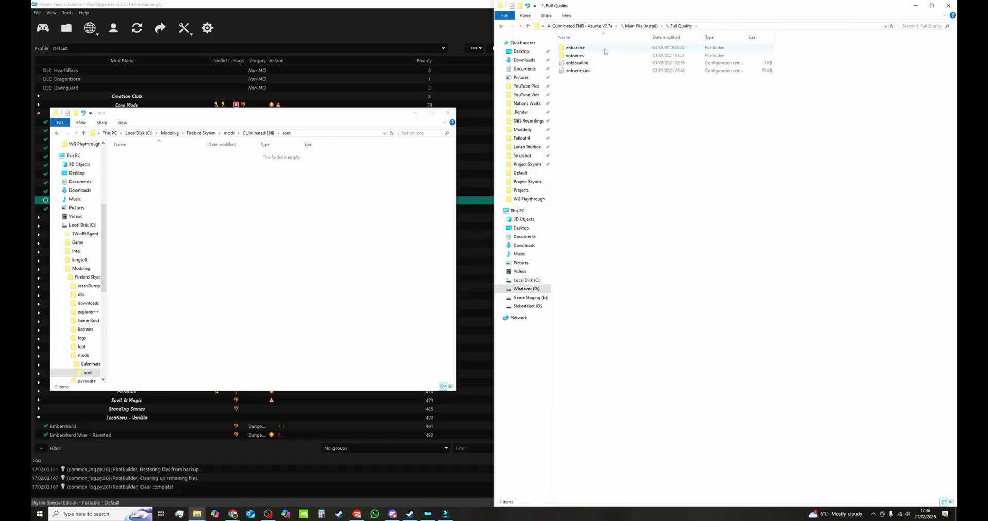
Copy enbcache, enbseries, enblocal.ini and enbseries.ini from the Full Quality folder into the Culminated ENB mod's root folder
{"action": "left_click", "coordinate": [607, 51]}
{"action": "left_click", "coordinate": [609, 71], "text": "shift"}
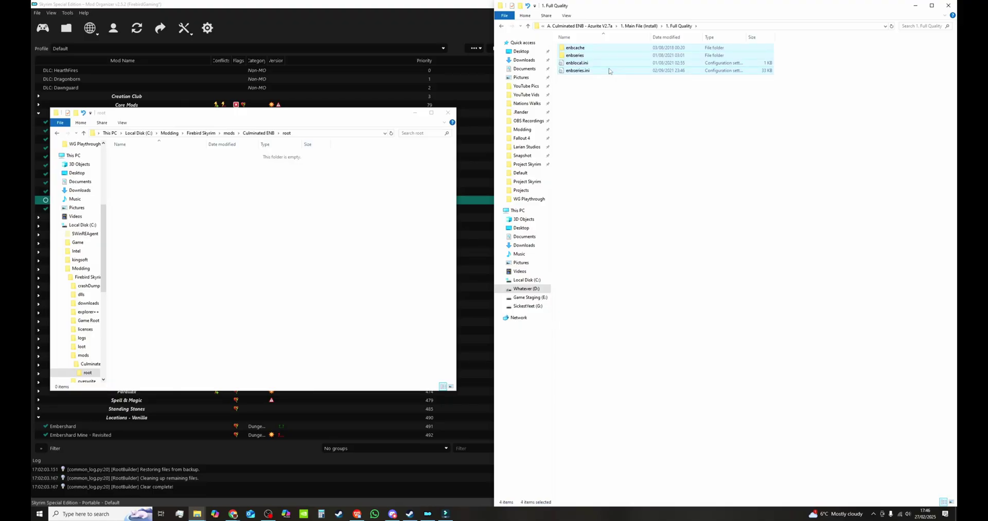
{"action": "left_click", "coordinate": [604, 96]}
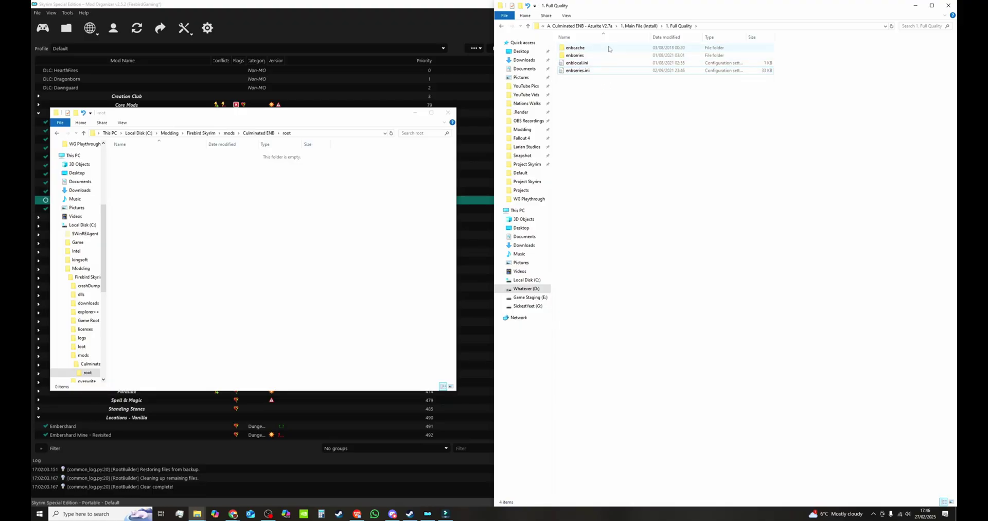
{"action": "left_click", "coordinate": [609, 48]}
{"action": "left_click", "coordinate": [610, 72], "text": "shift"}
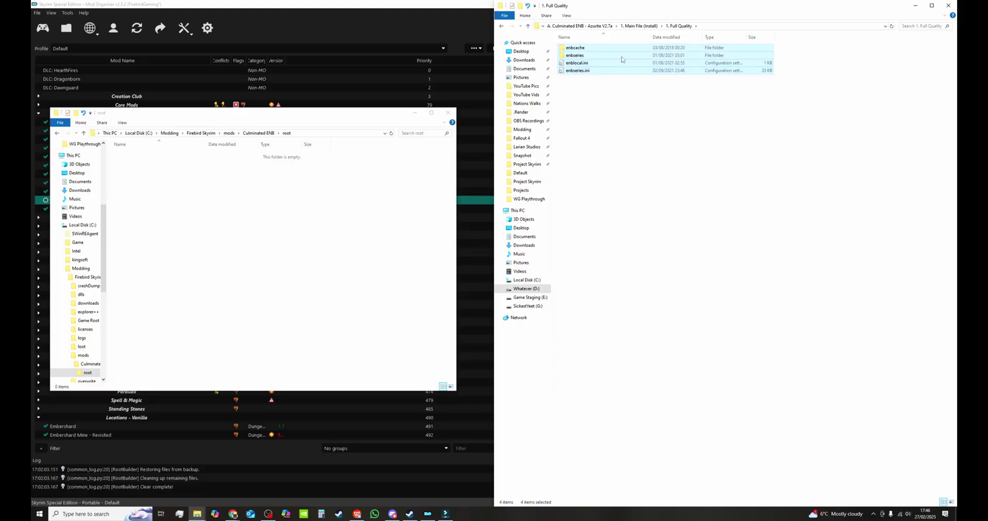
{"action": "left_click", "coordinate": [281, 212]}
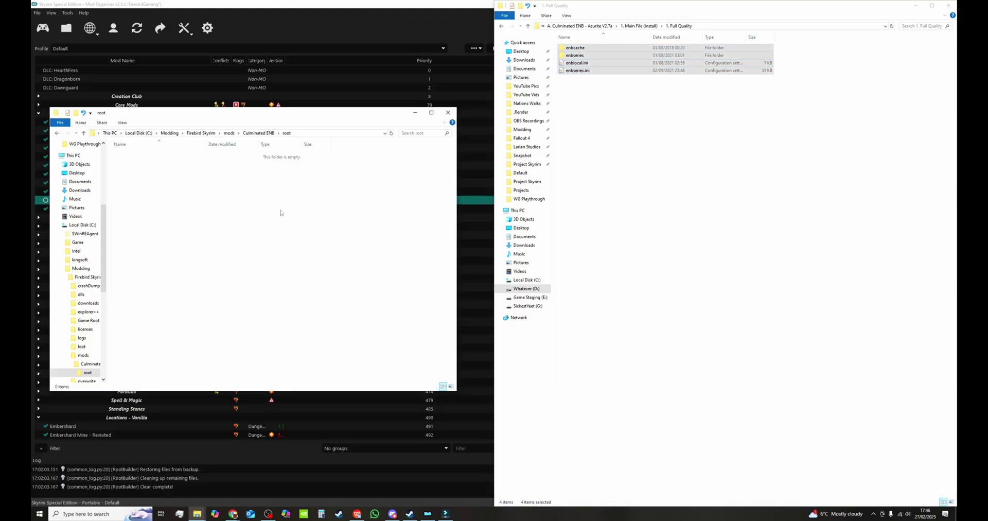
{"action": "key", "text": "ctrl+v"}
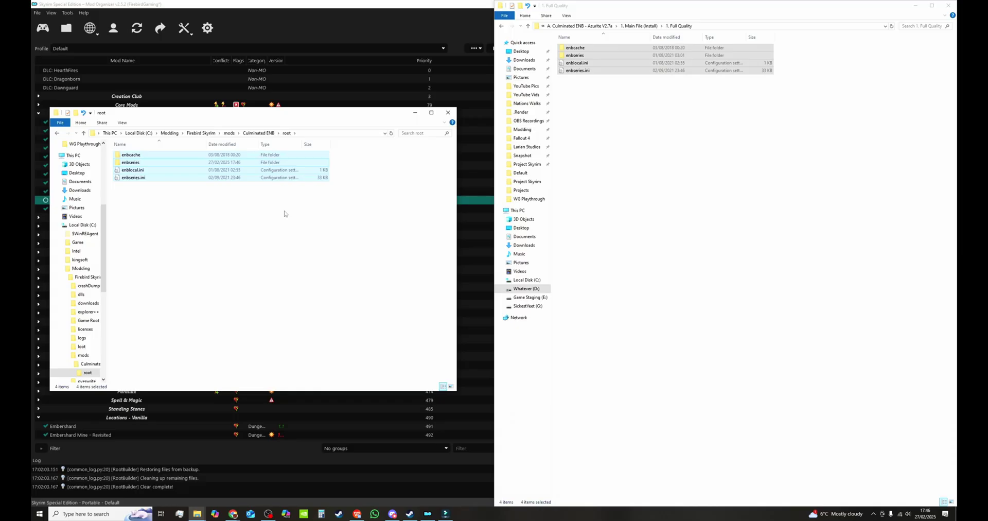
Copy the enbseries folder from "2. Optional DOF Strengths" > "2. Stronger DOF" into the mod's root folder, replacing the existing files
{"action": "left_click", "coordinate": [528, 27]}
{"action": "left_click", "coordinate": [528, 26]}
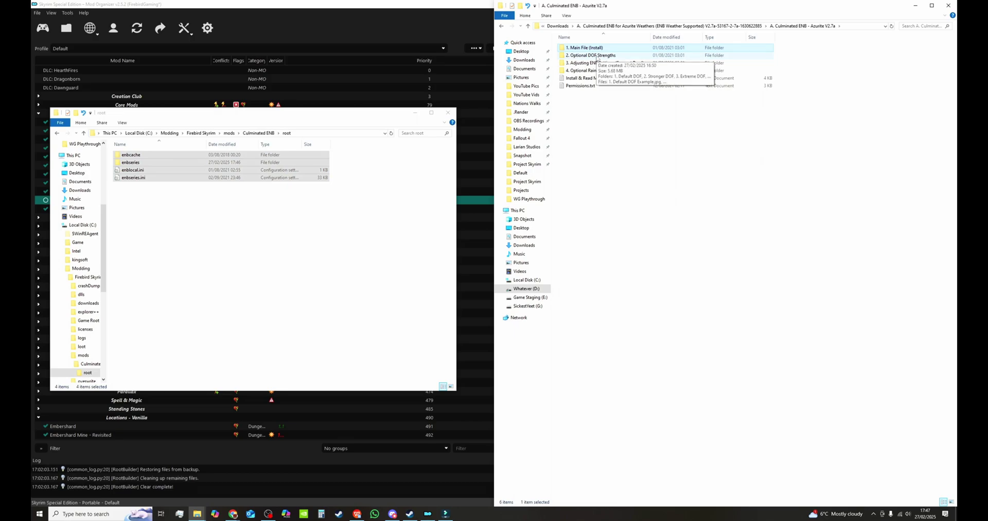
{"action": "double_click", "coordinate": [592, 55]}
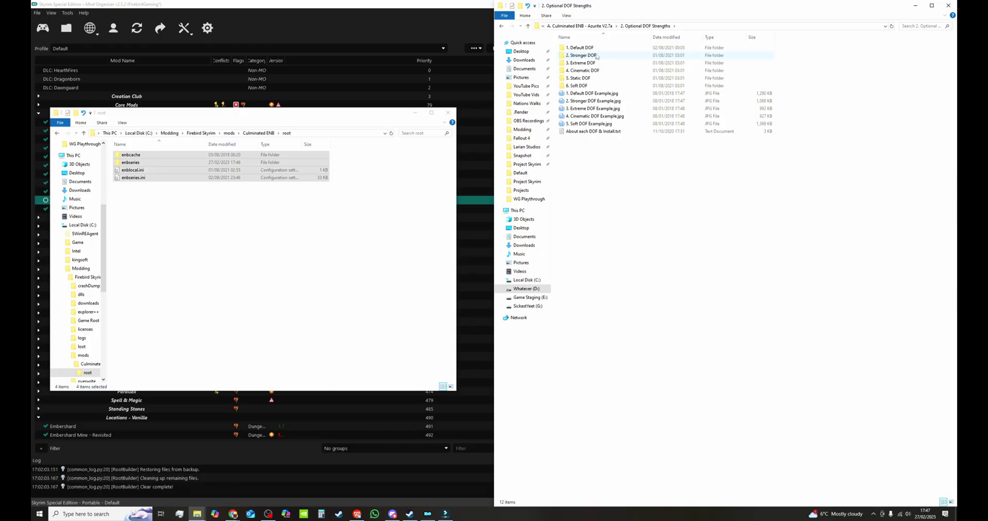
{"action": "double_click", "coordinate": [596, 56]}
{"action": "left_click", "coordinate": [612, 49]}
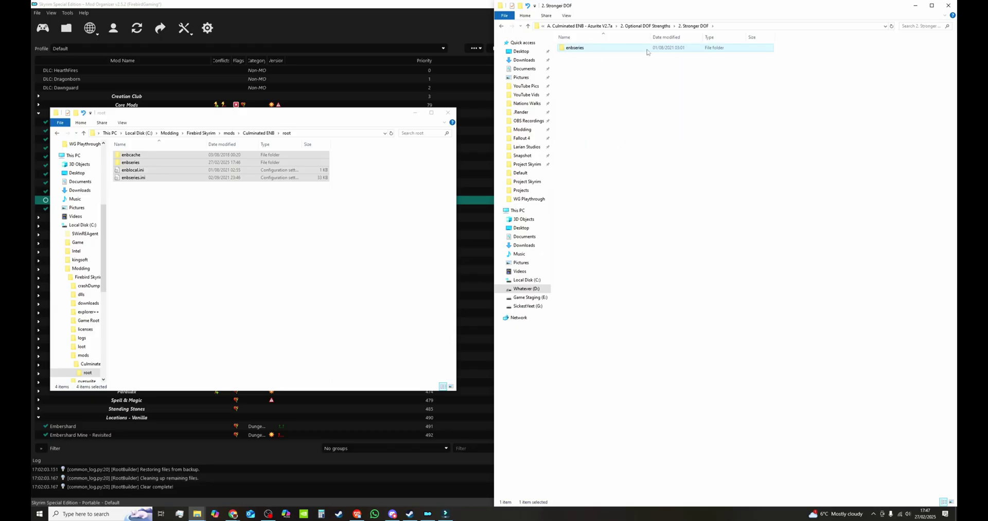
{"action": "left_click_drag", "start_coordinate": [647, 51], "coordinate": [383, 177]}
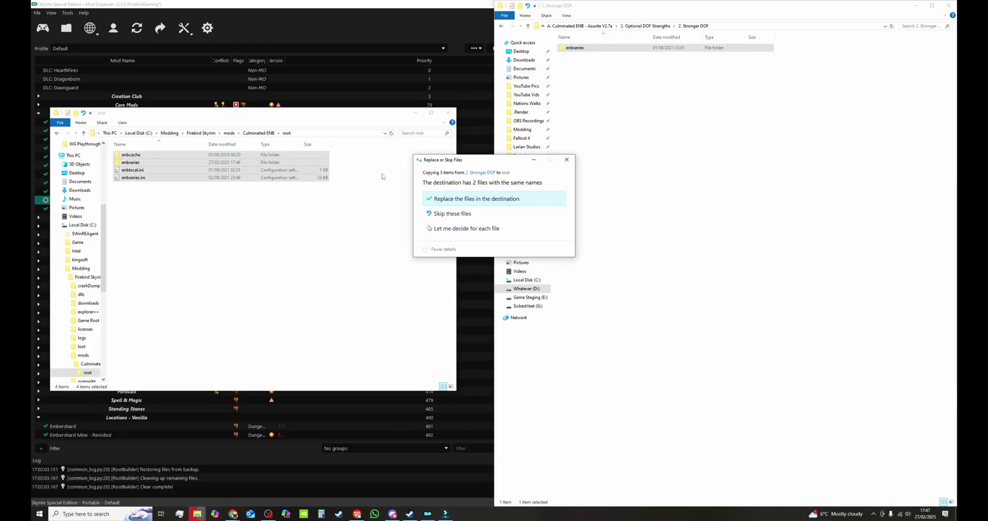
{"action": "left_click", "coordinate": [458, 199]}
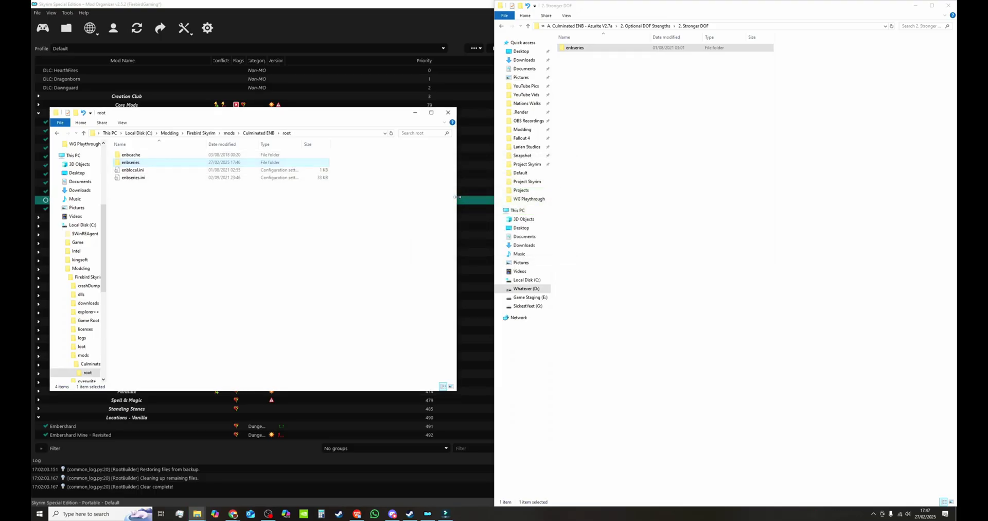
Put away both Explorer windows and check the contents of the root folder in Culminated ENB's file tree
{"action": "left_click", "coordinate": [915, 5]}
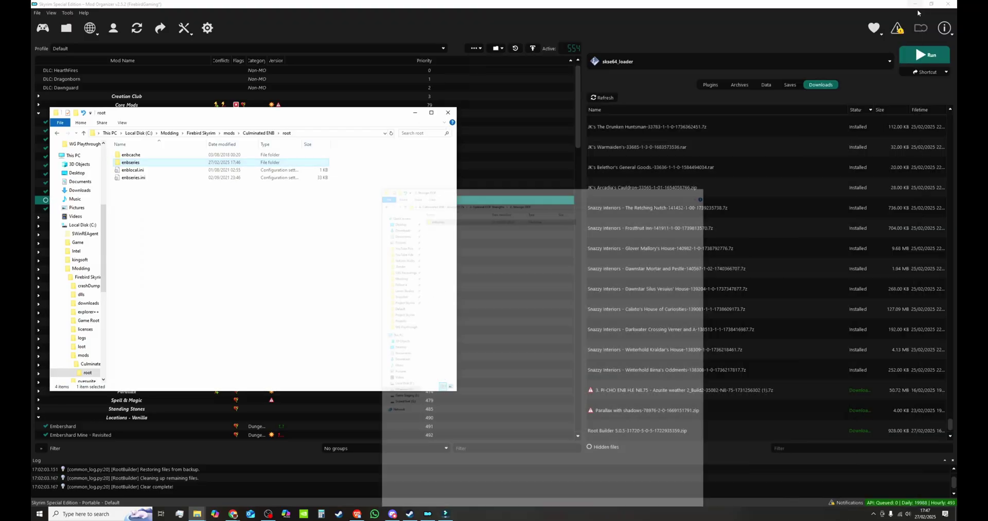
{"action": "left_click", "coordinate": [448, 112]}
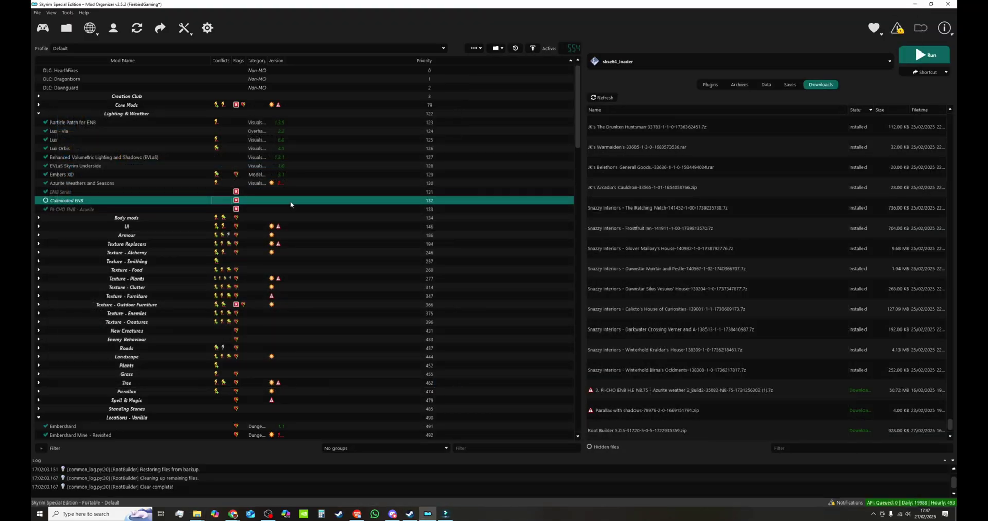
{"action": "double_click", "coordinate": [291, 202]}
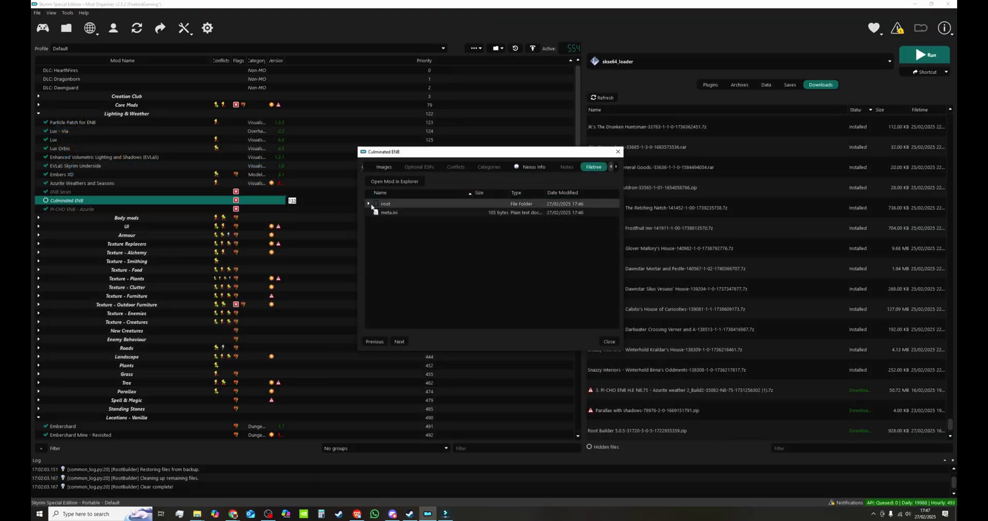
{"action": "left_click", "coordinate": [369, 204]}
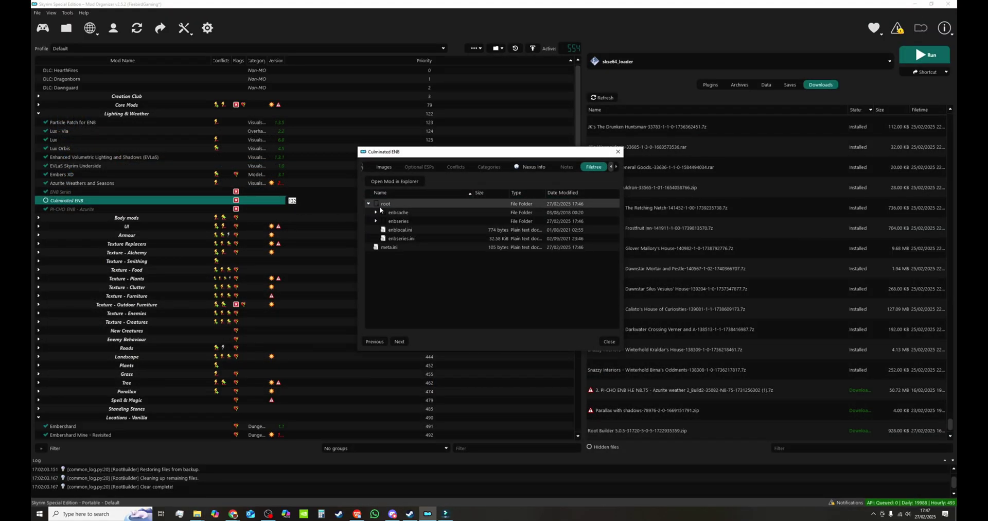
{"action": "left_click", "coordinate": [609, 341]}
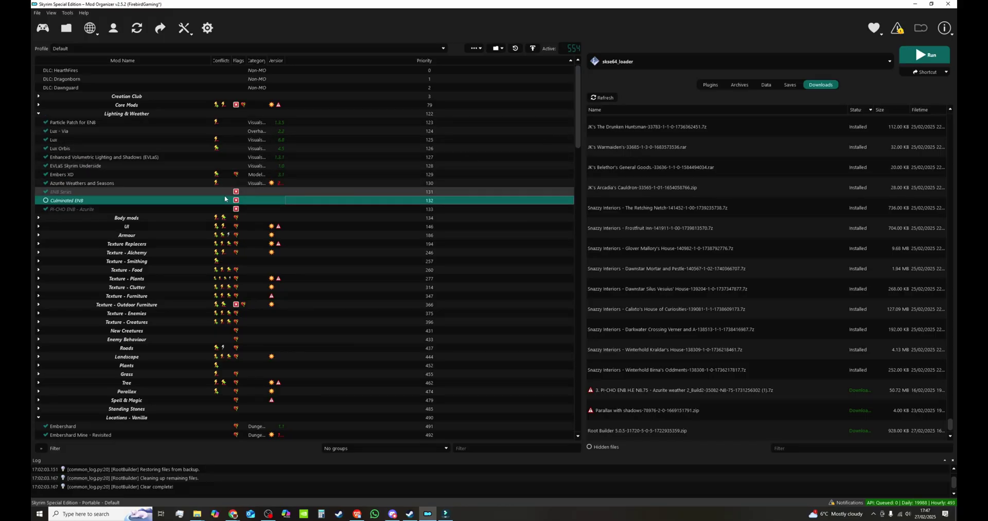
Disable the PI-CHO ENB - Azurite mod and delete enbcache and d3dx9_42.log from the Root folder in Overwrite
{"action": "left_click", "coordinate": [45, 209]}
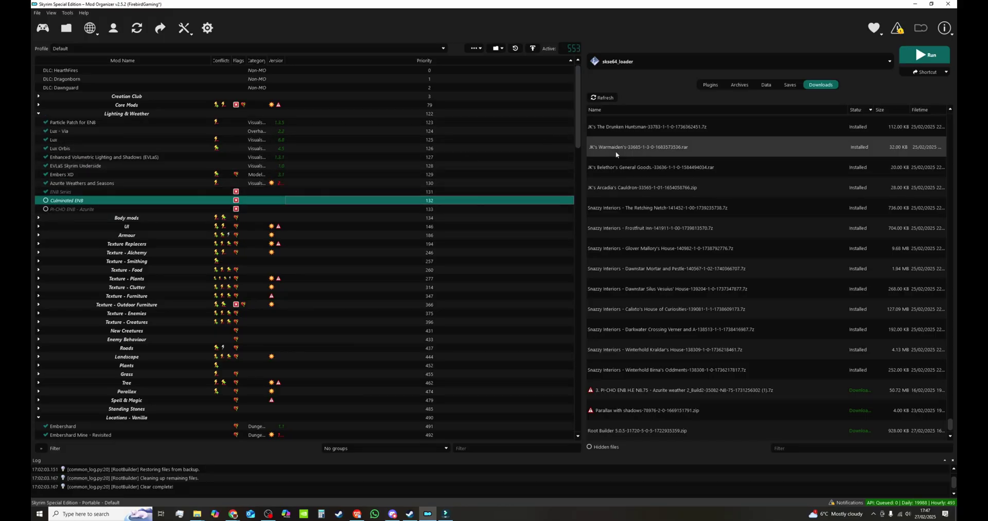
{"action": "scroll", "coordinate": [580, 147], "scroll_direction": "down", "scroll_amount": 1}
{"action": "left_click_drag", "start_coordinate": [580, 147], "coordinate": [580, 427]}
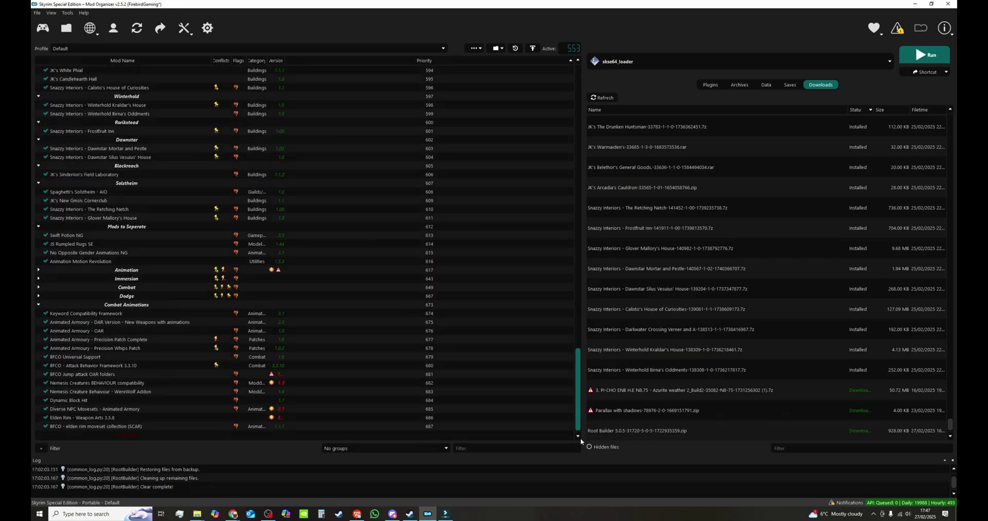
{"action": "double_click", "coordinate": [296, 434]}
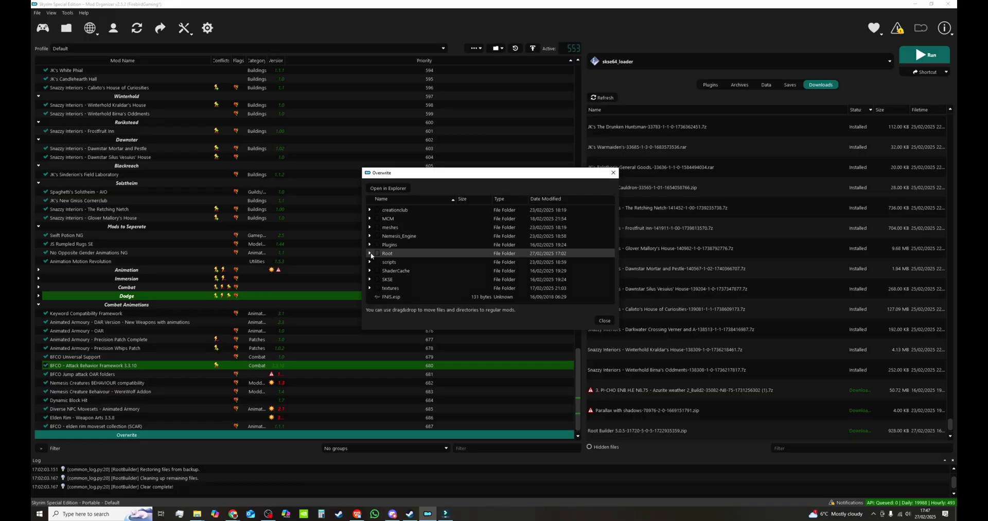
{"action": "left_click", "coordinate": [370, 253]}
{"action": "left_click", "coordinate": [397, 263]}
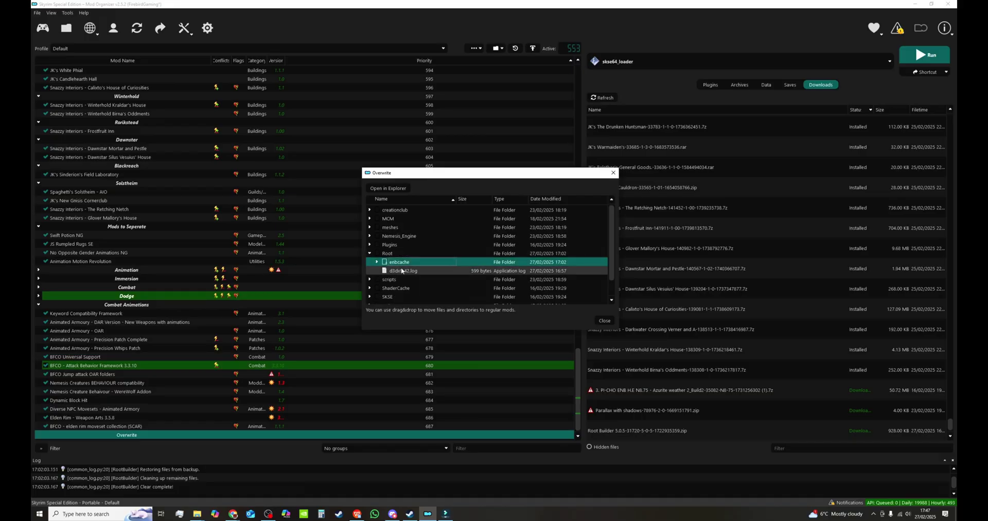
{"action": "left_click", "coordinate": [404, 272], "text": "shift"}
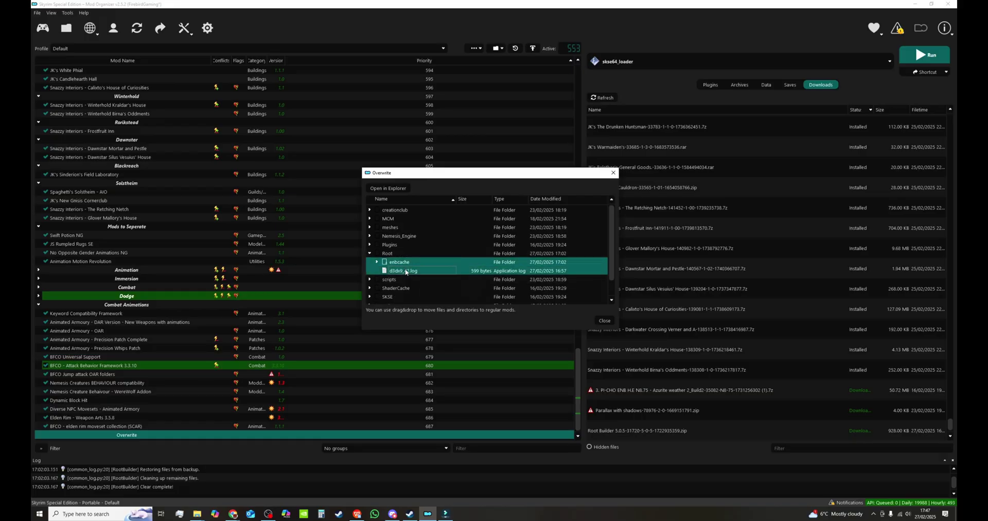
{"action": "key", "text": "Delete"}
{"action": "left_click", "coordinate": [523, 260]}
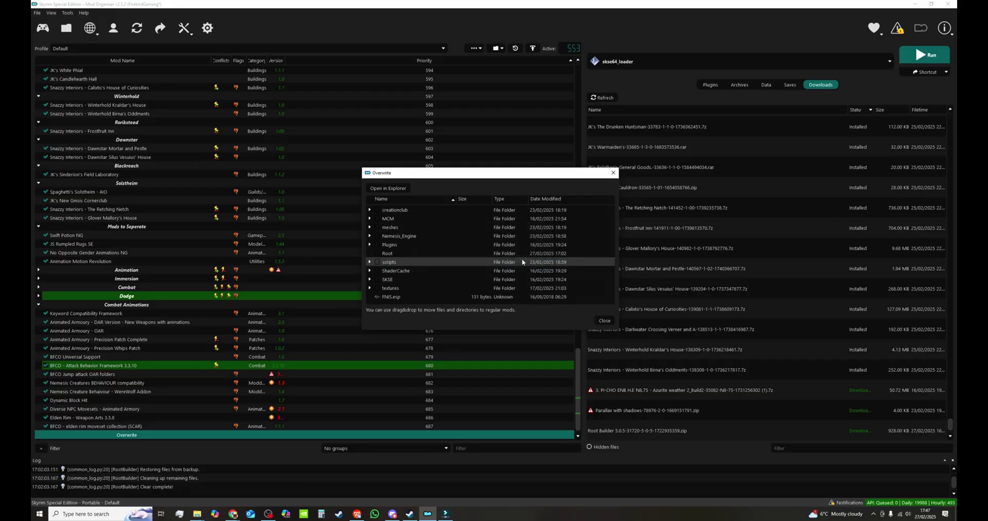
{"action": "left_click", "coordinate": [603, 320]}
Enable the Culminated ENB mod under Lighting & Weather
{"action": "left_click_drag", "start_coordinate": [575, 392], "coordinate": [579, 131]}
{"action": "left_click", "coordinate": [46, 200]}
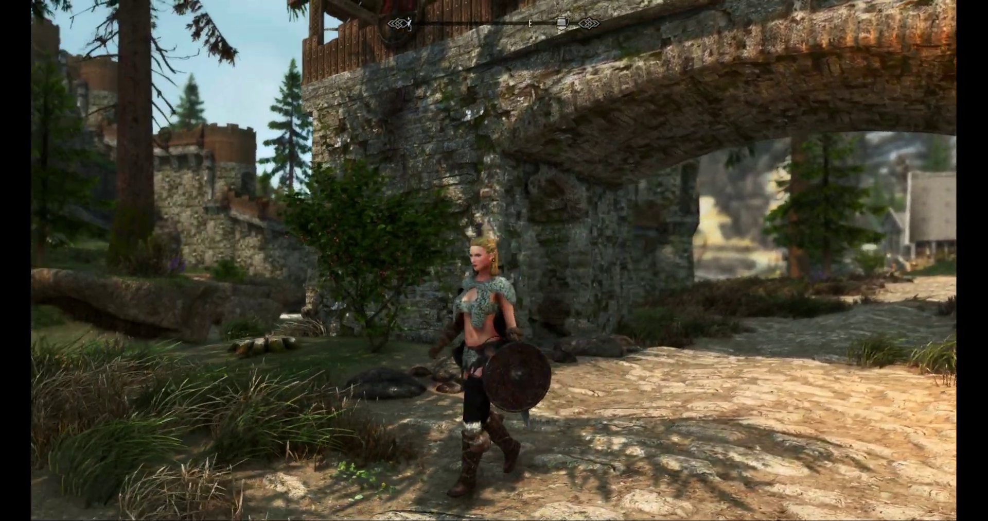
{"action": "key", "text": "a"}
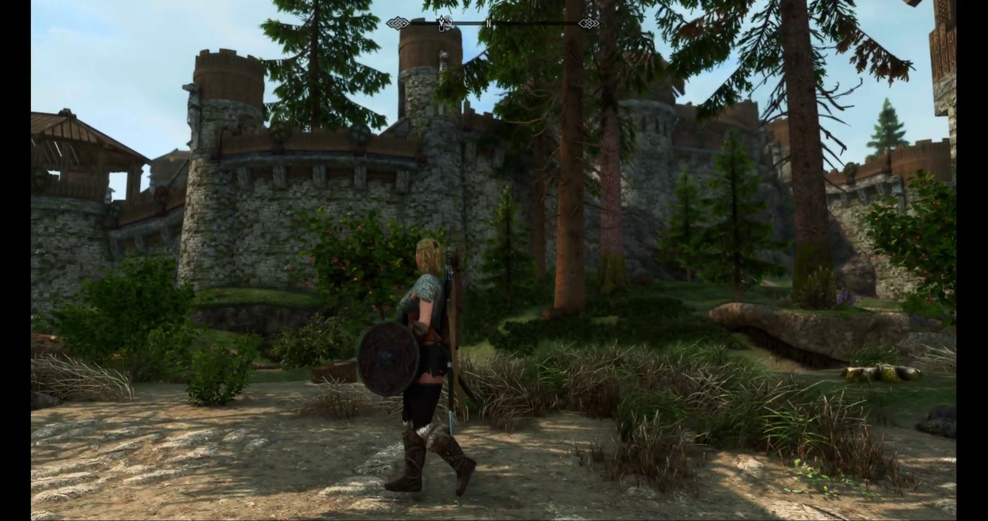
{"action": "key", "text": "w"}
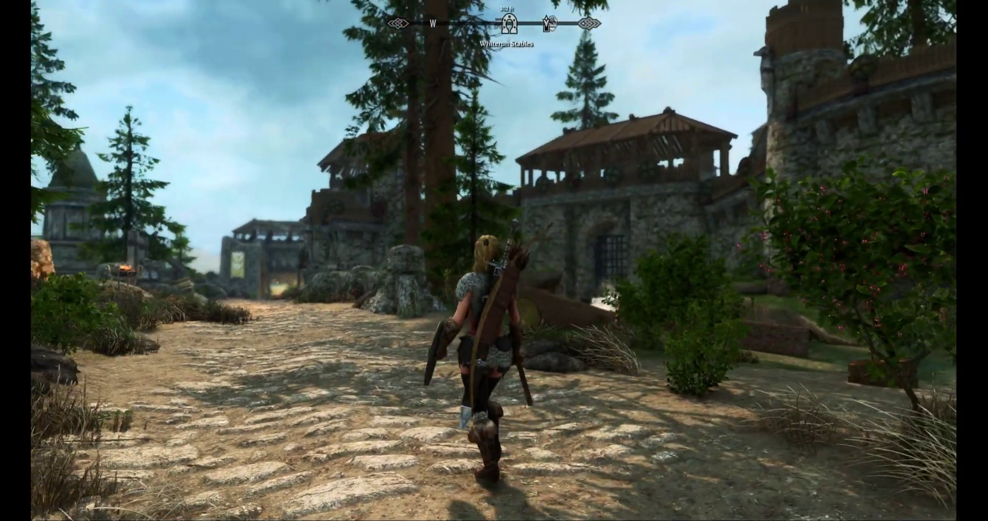
{"action": "key", "text": "w"}
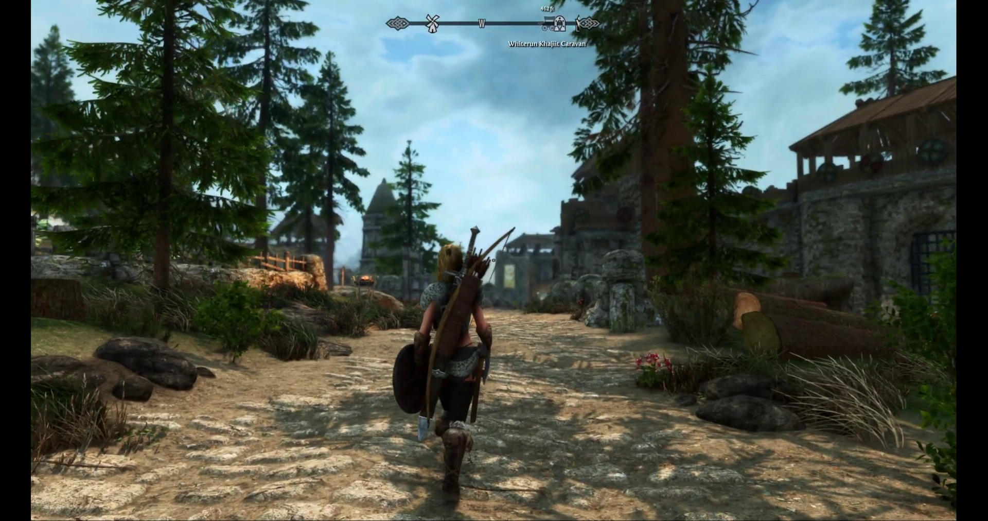
{"action": "key", "text": "w"}
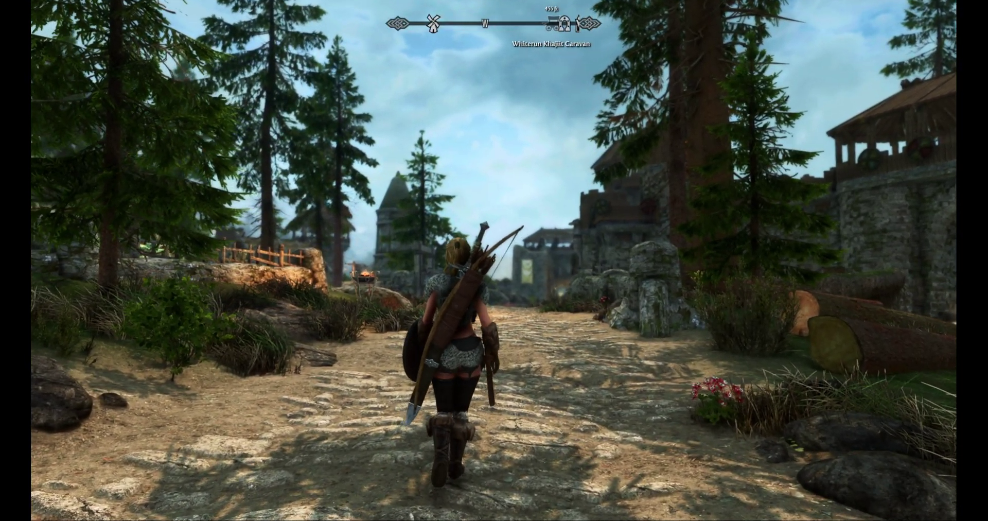
{"action": "key", "text": "w"}
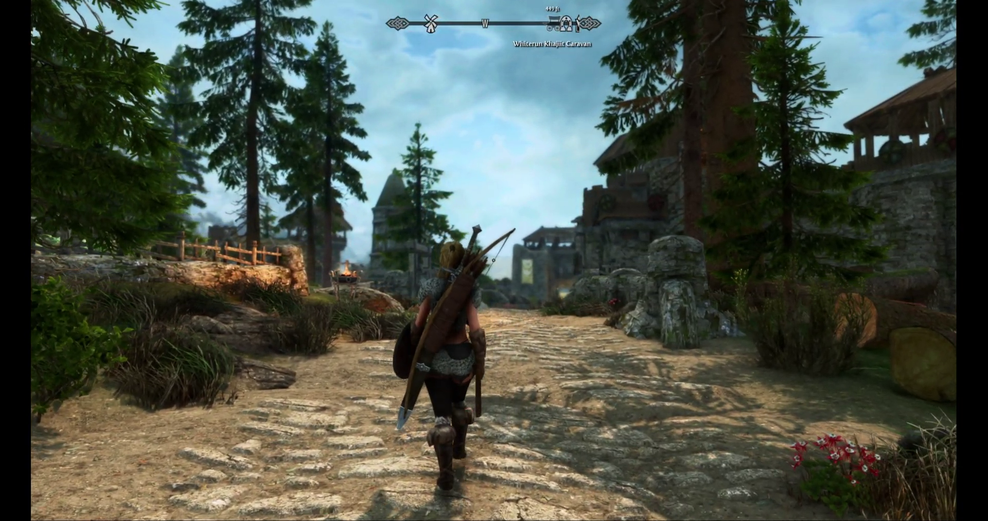
{"action": "key", "text": "w"}
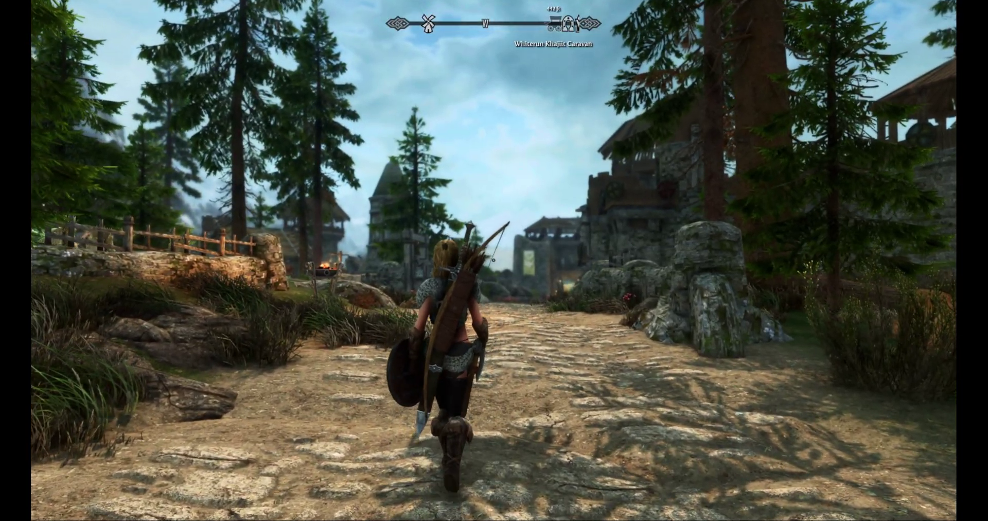
{"action": "key", "text": "w"}
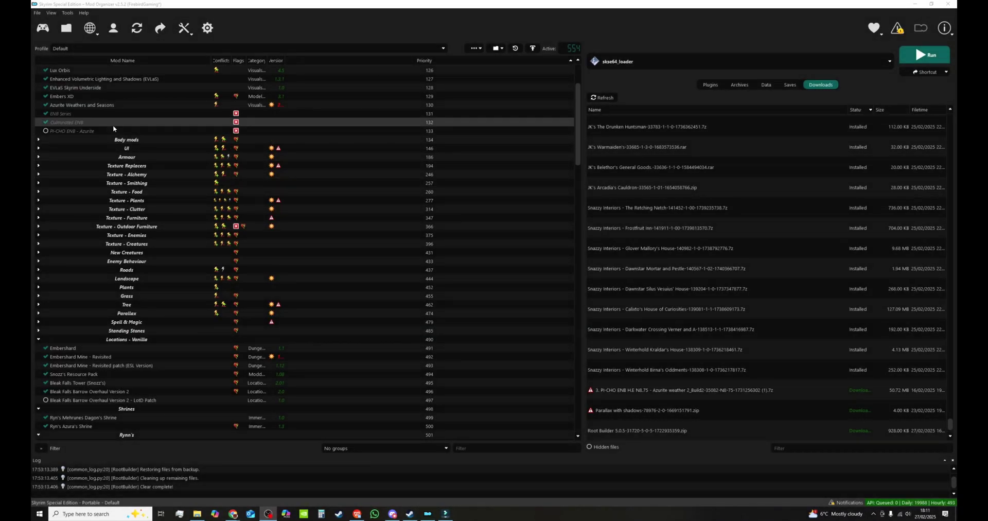
Disable the Culminated ENB mod and delete d3dx9_42.log from the Root folder in Overwrite
{"action": "left_click", "coordinate": [46, 122]}
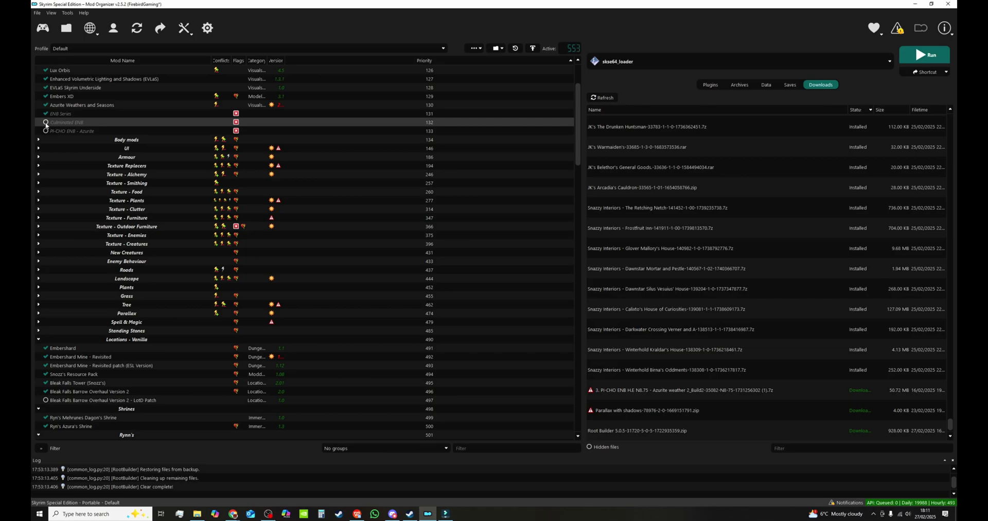
{"action": "left_click_drag", "start_coordinate": [577, 106], "coordinate": [577, 381]}
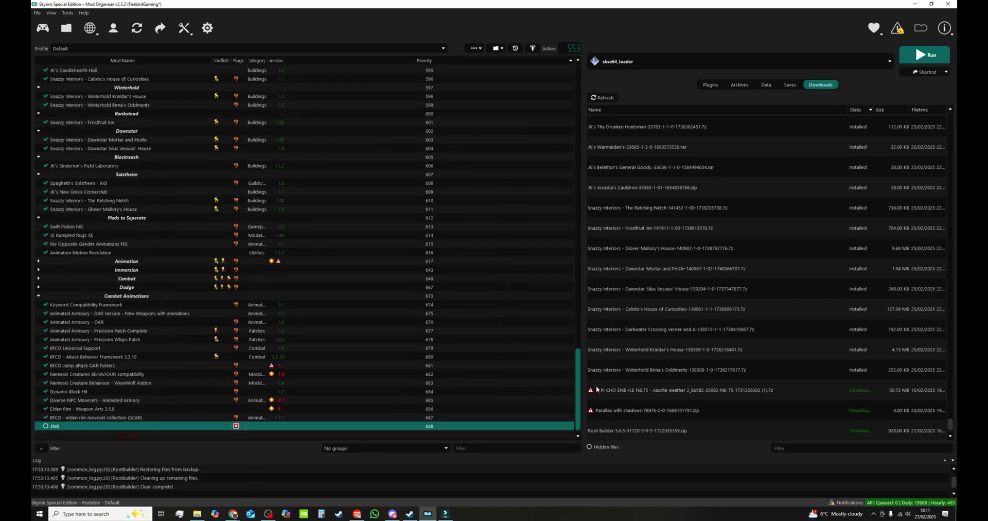
{"action": "double_click", "coordinate": [257, 435]}
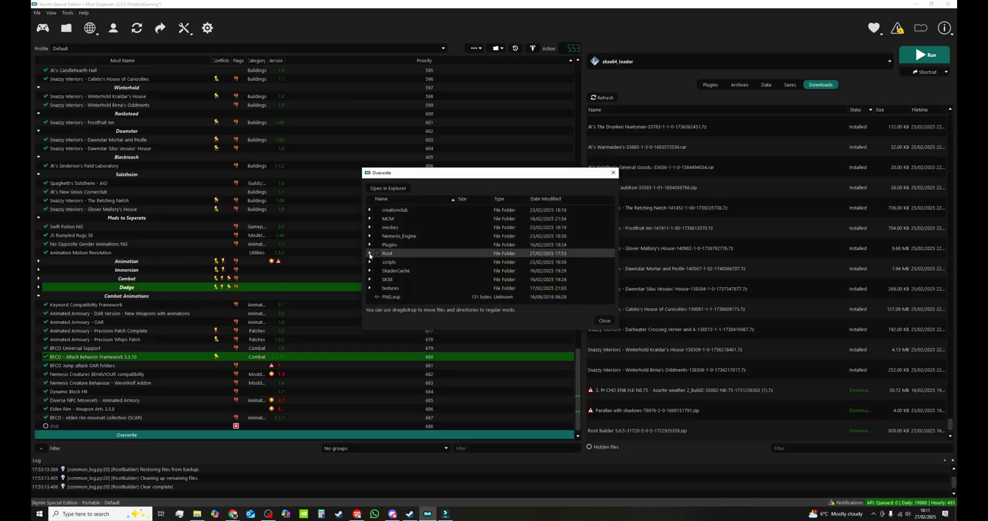
{"action": "left_click", "coordinate": [369, 252]}
{"action": "left_click", "coordinate": [394, 262]}
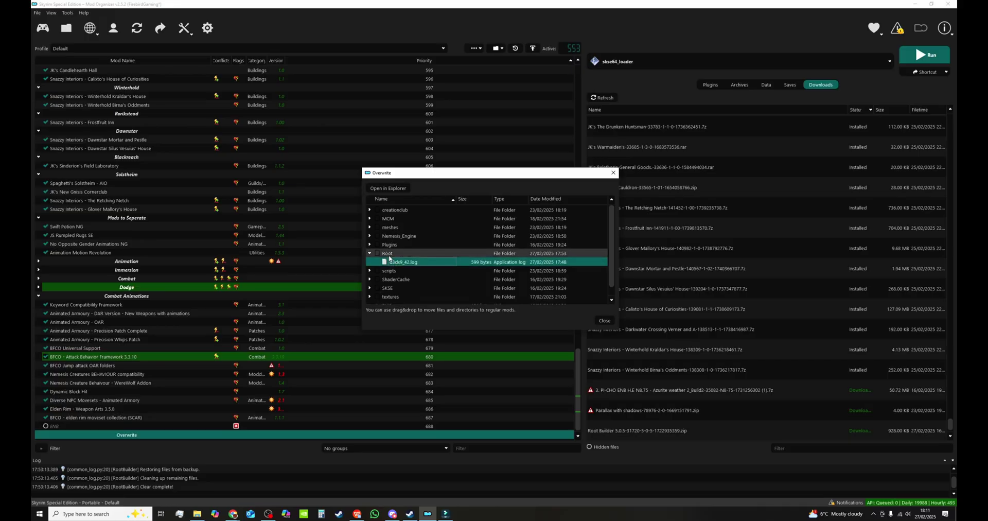
{"action": "key", "text": "Delete"}
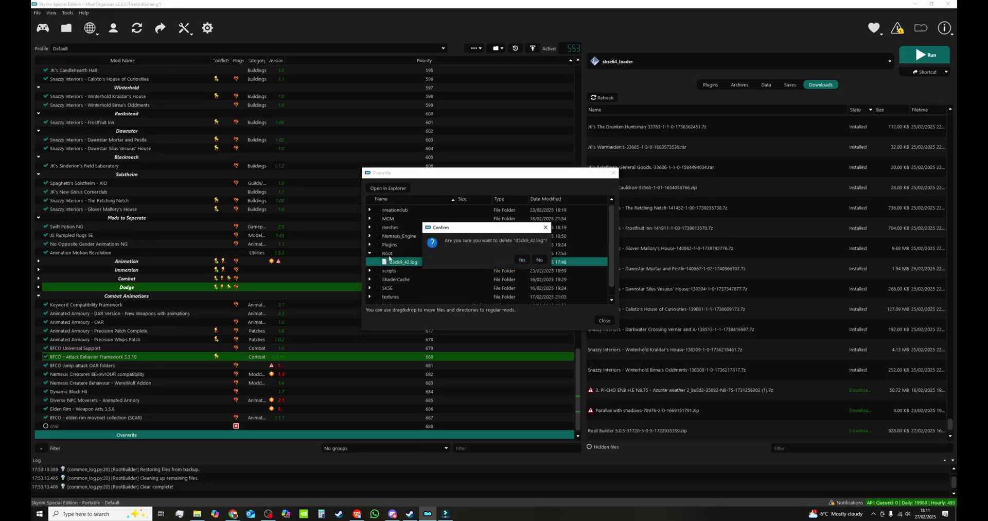
{"action": "left_click", "coordinate": [521, 260]}
{"action": "left_click", "coordinate": [605, 320]}
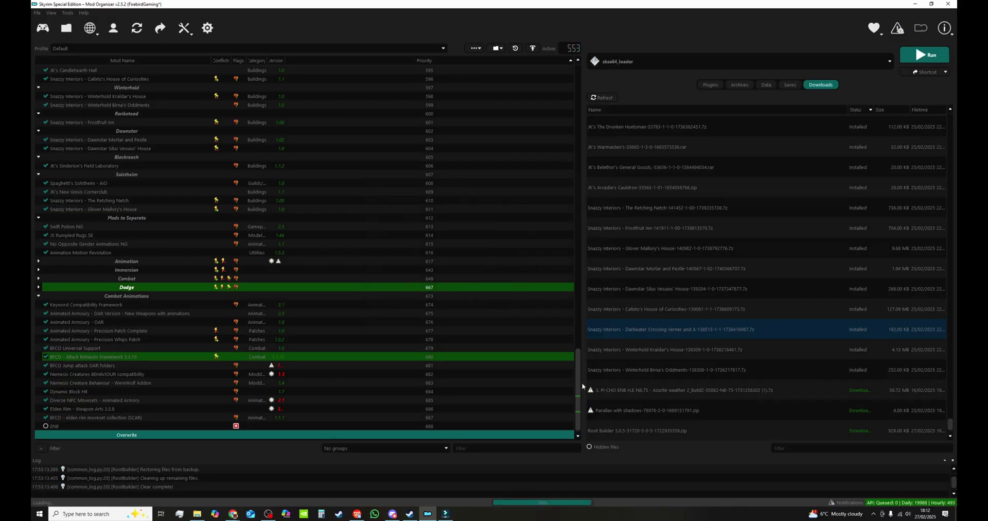
Enable the PI-CHO ENB - Azurite mod under Lighting & Weather
{"action": "scroll", "coordinate": [579, 367], "scroll_direction": "up", "scroll_amount": 20}
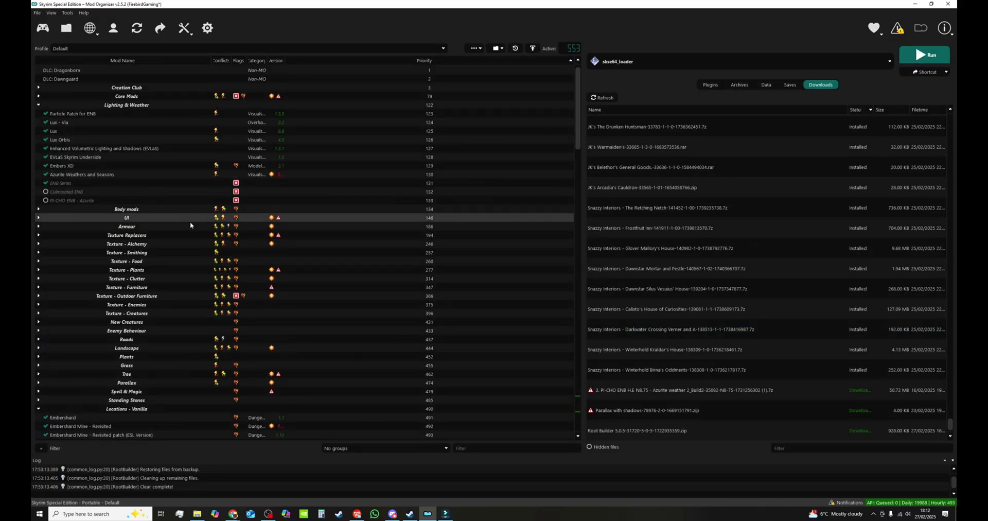
{"action": "left_click", "coordinate": [46, 200]}
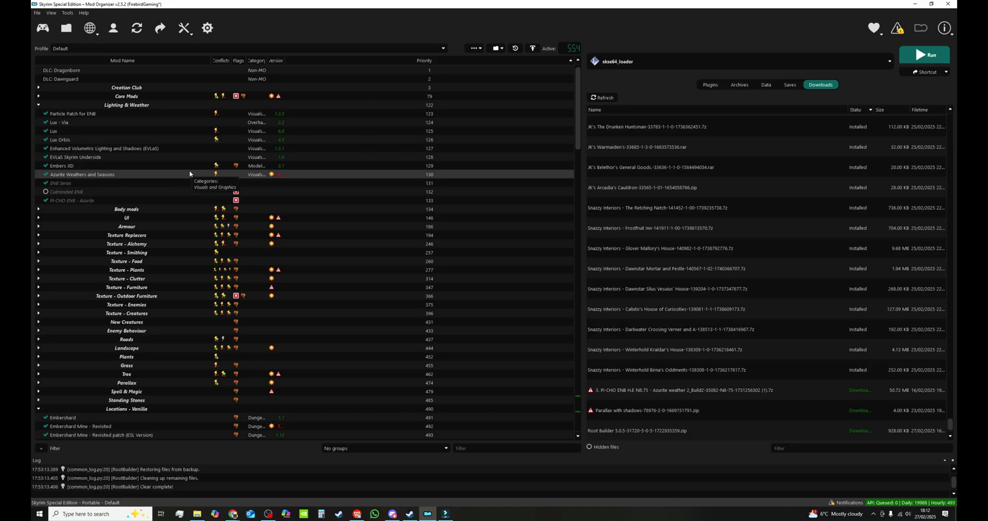
{"action": "left_click", "coordinate": [46, 193]}
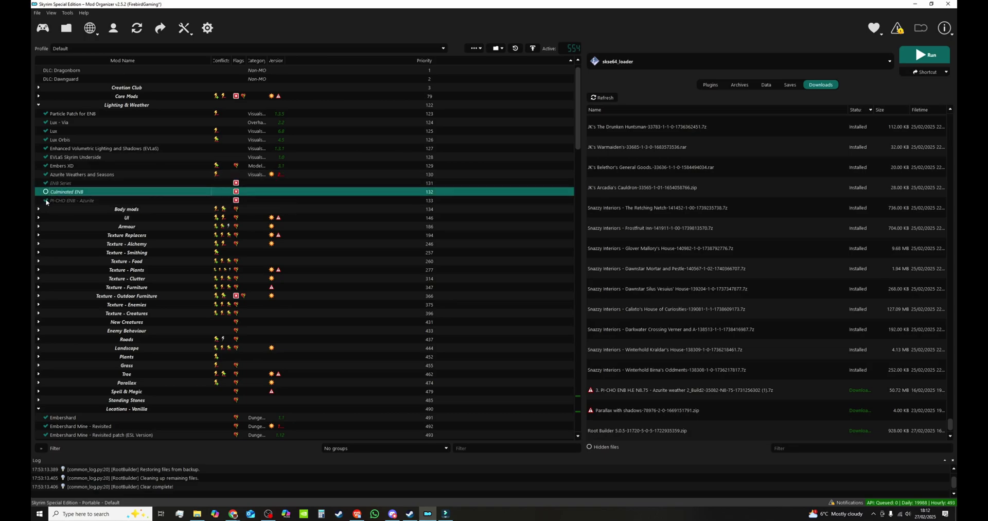
{"action": "left_click", "coordinate": [45, 200]}
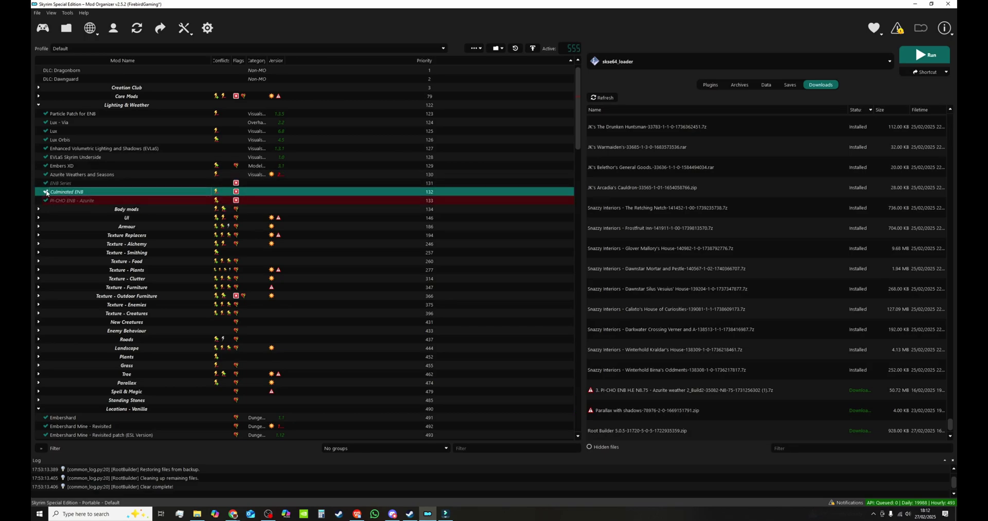
{"action": "left_click", "coordinate": [46, 192]}
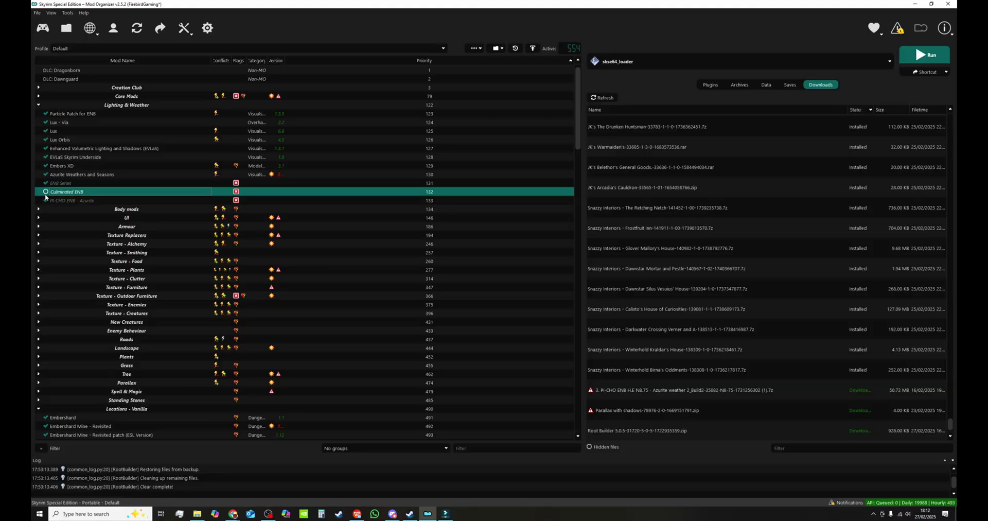